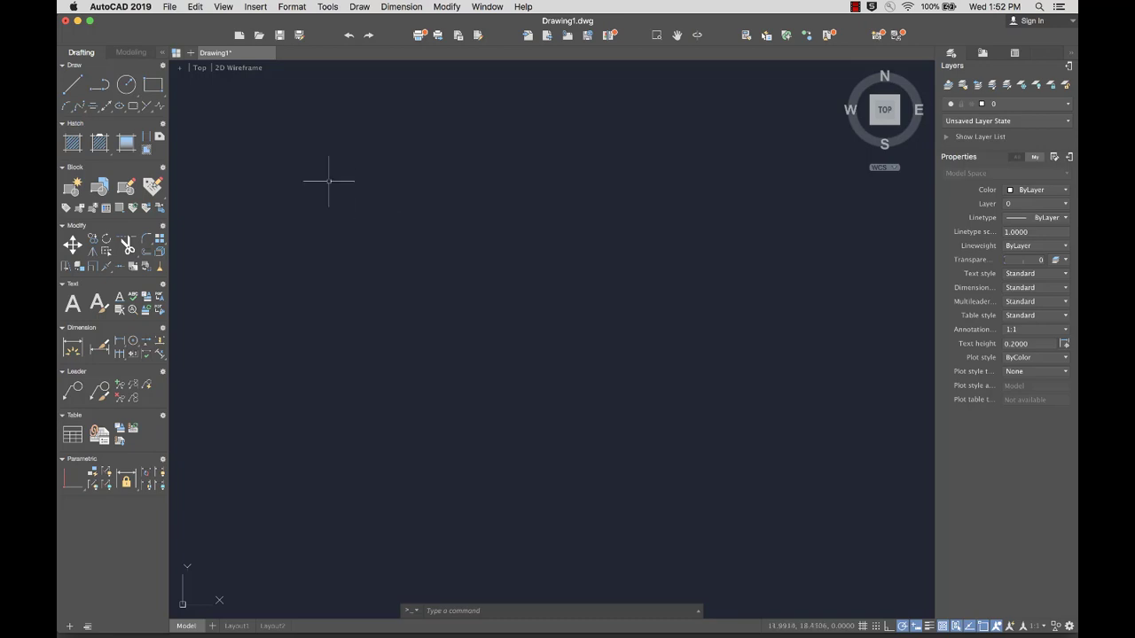
- Set the interface language to Japanese (日本語) in Preferences
left_click(123, 9)
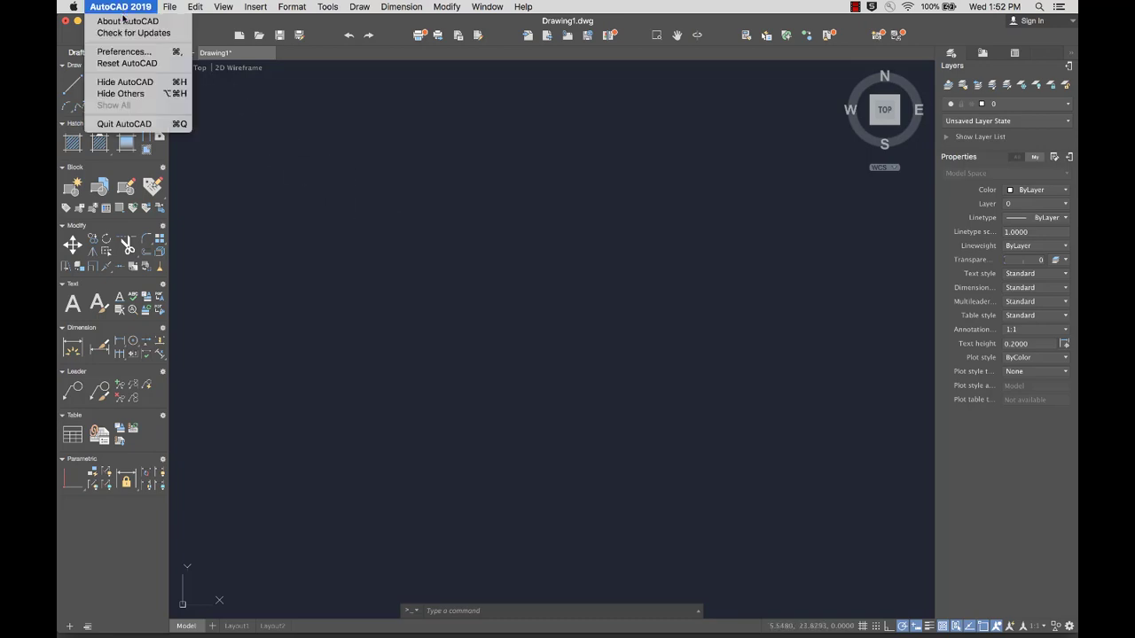
left_click(129, 53)
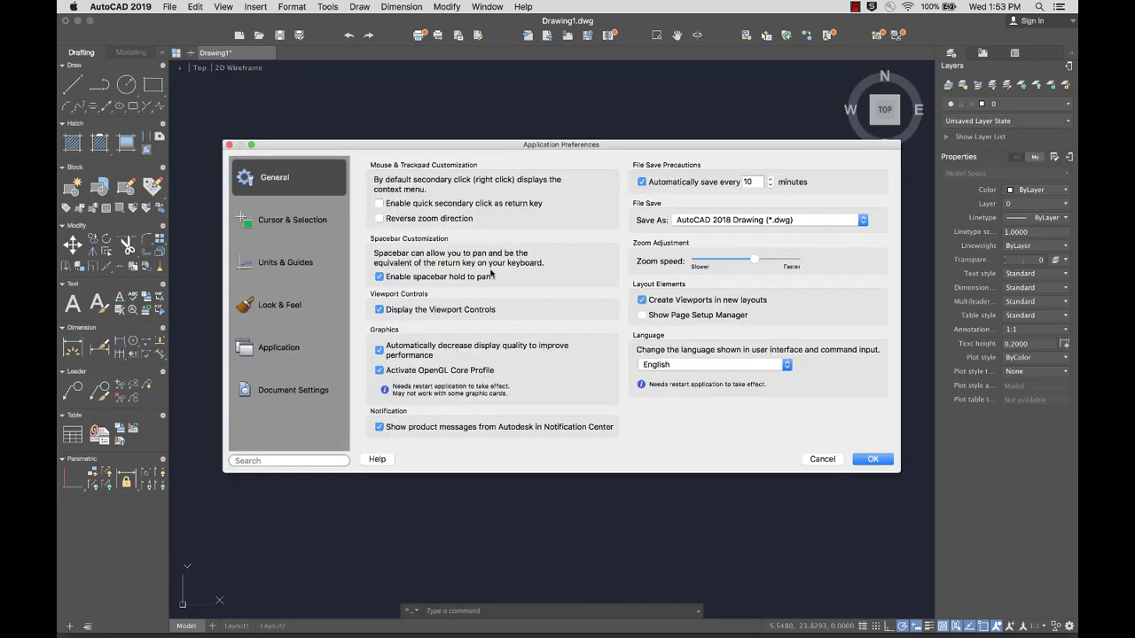
left_click(750, 365)
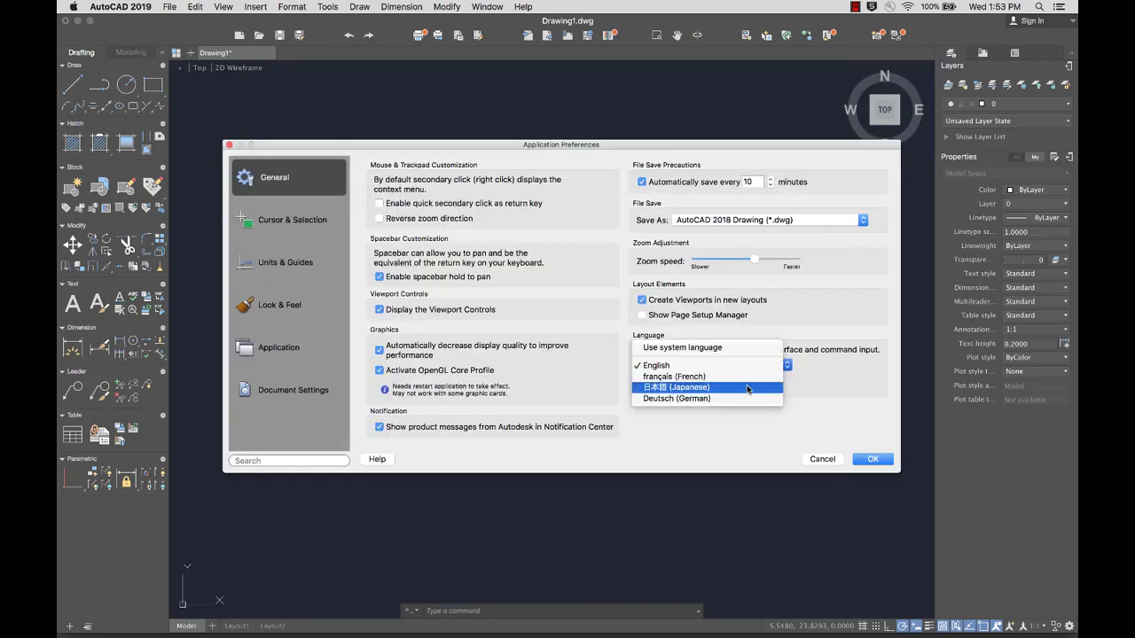
left_click(747, 388)
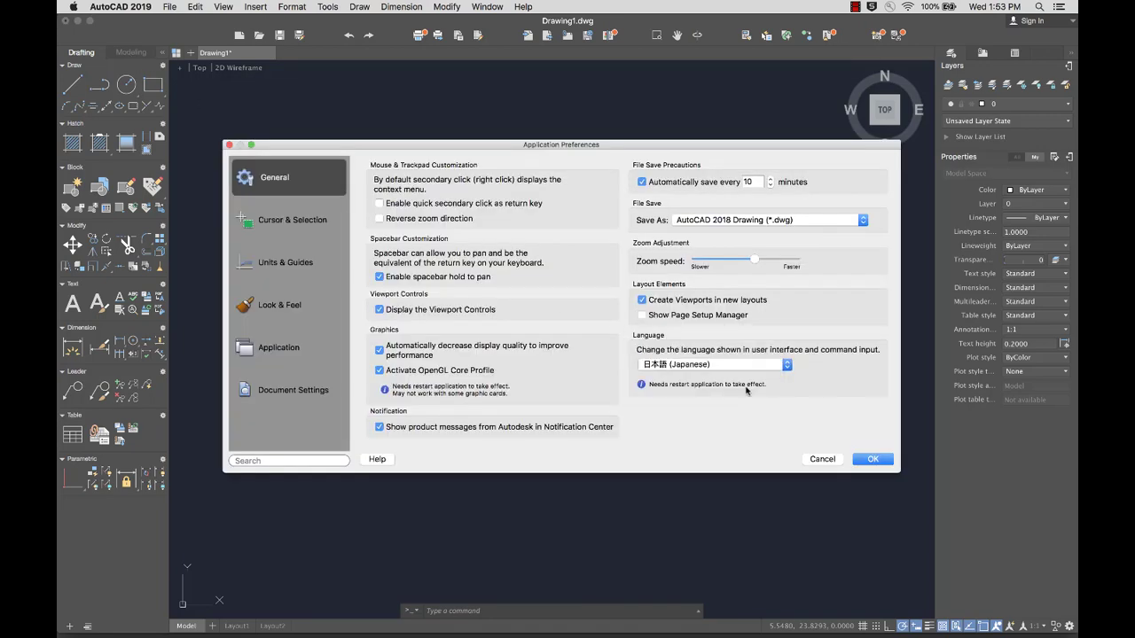
left_click(872, 460)
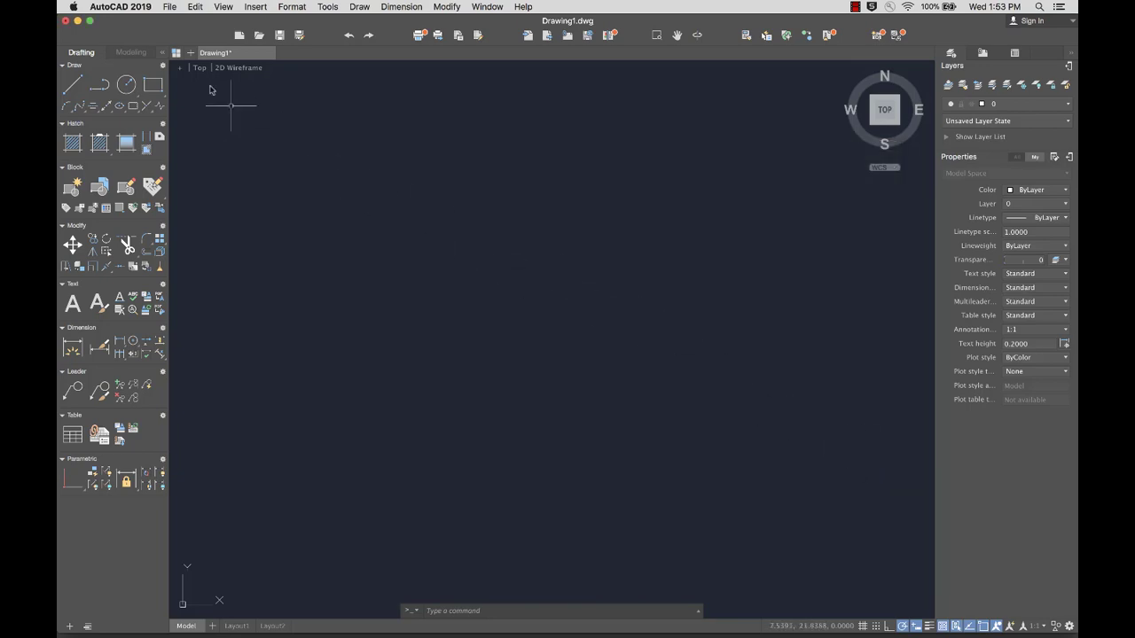
- Quit and relaunch AutoCAD so the Japanese interface takes effect
left_click(118, 8)
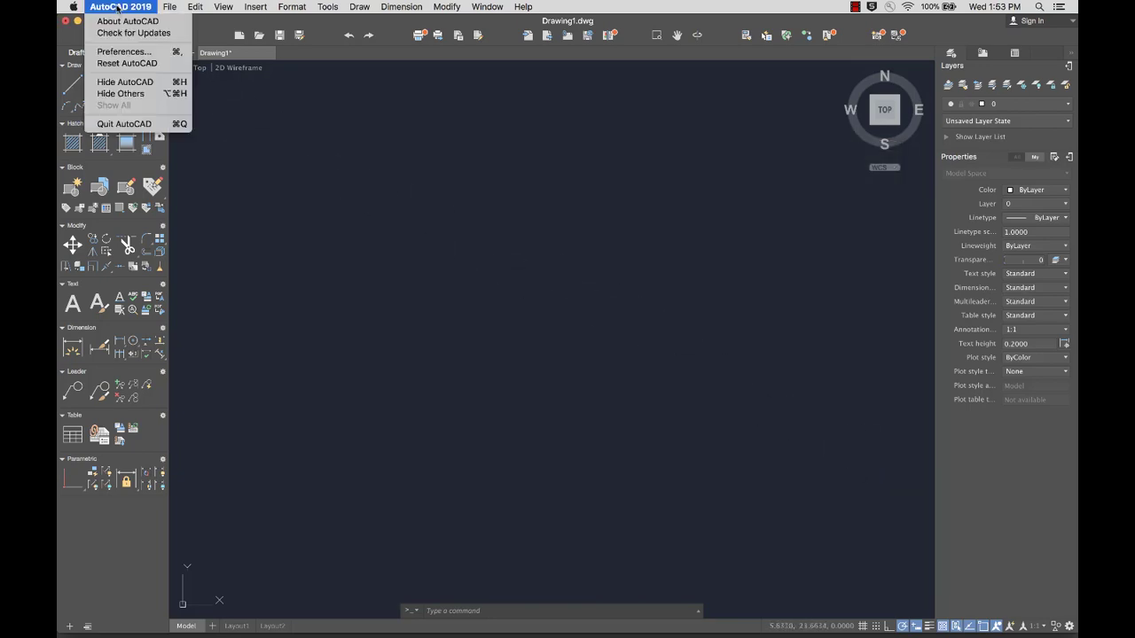
left_click(138, 124)
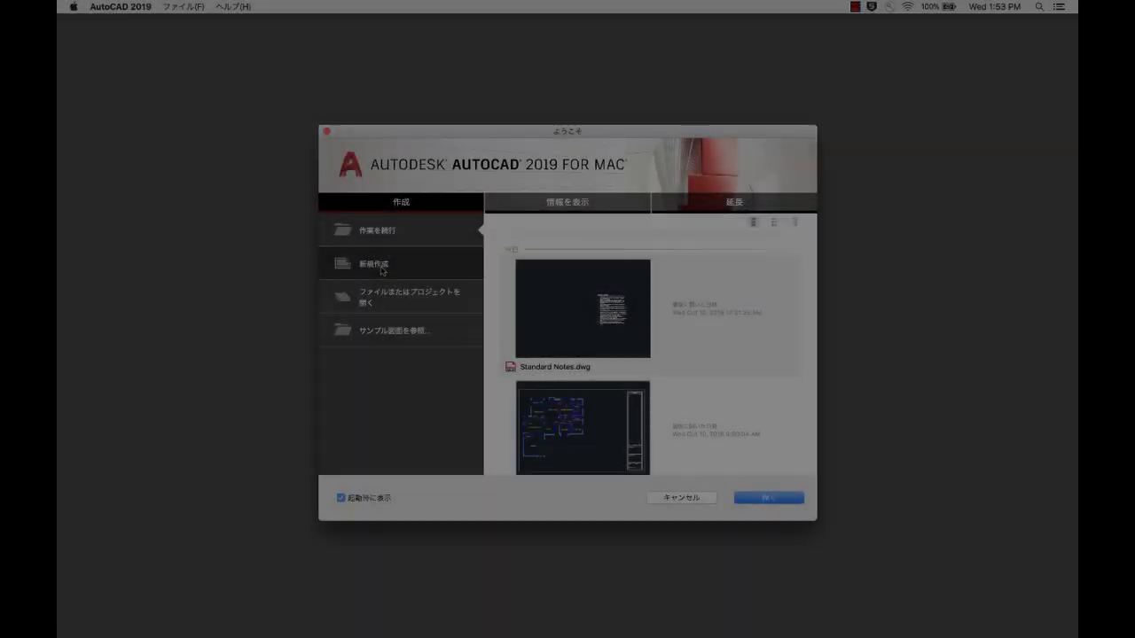
left_click(376, 264)
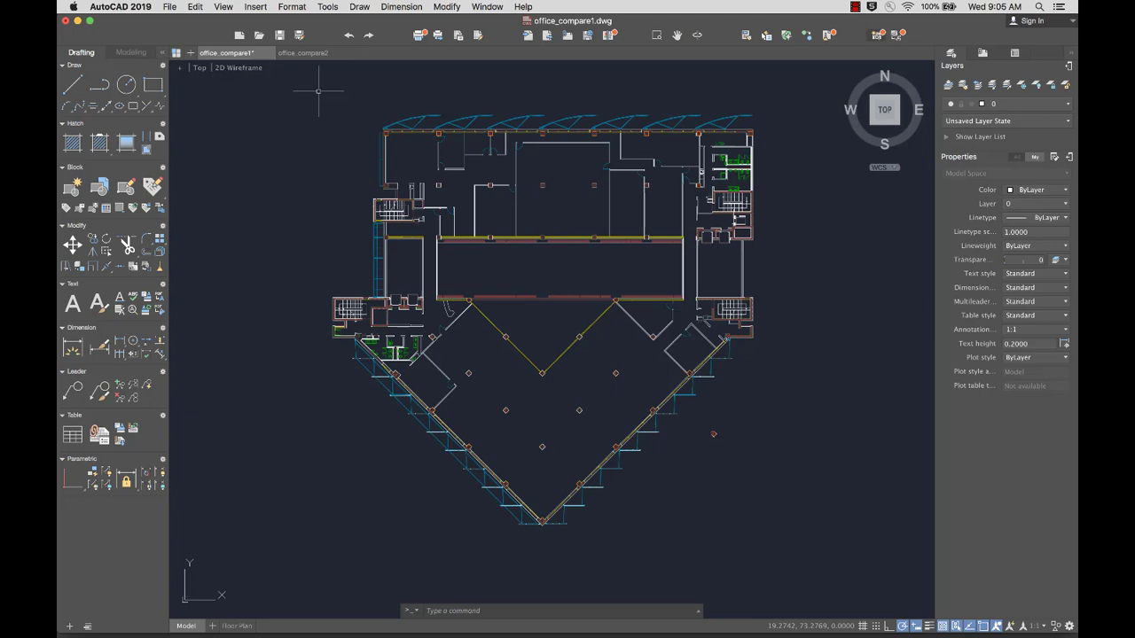
- View the office_compare2 drawing, then close it to return to office_compare1
left_click(304, 52)
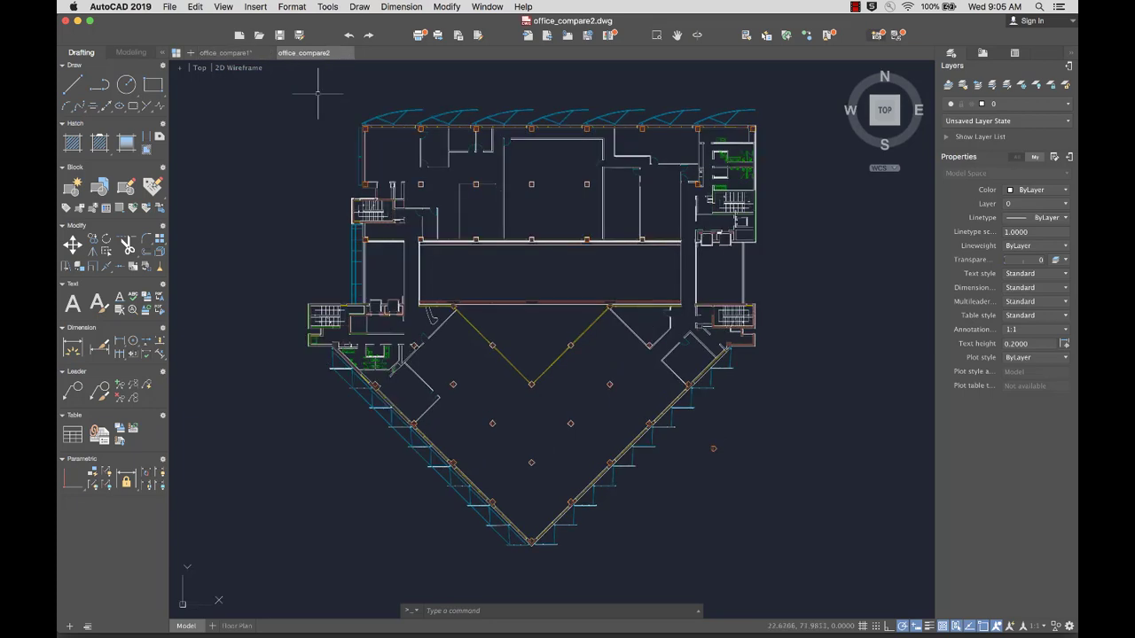
left_click(349, 54)
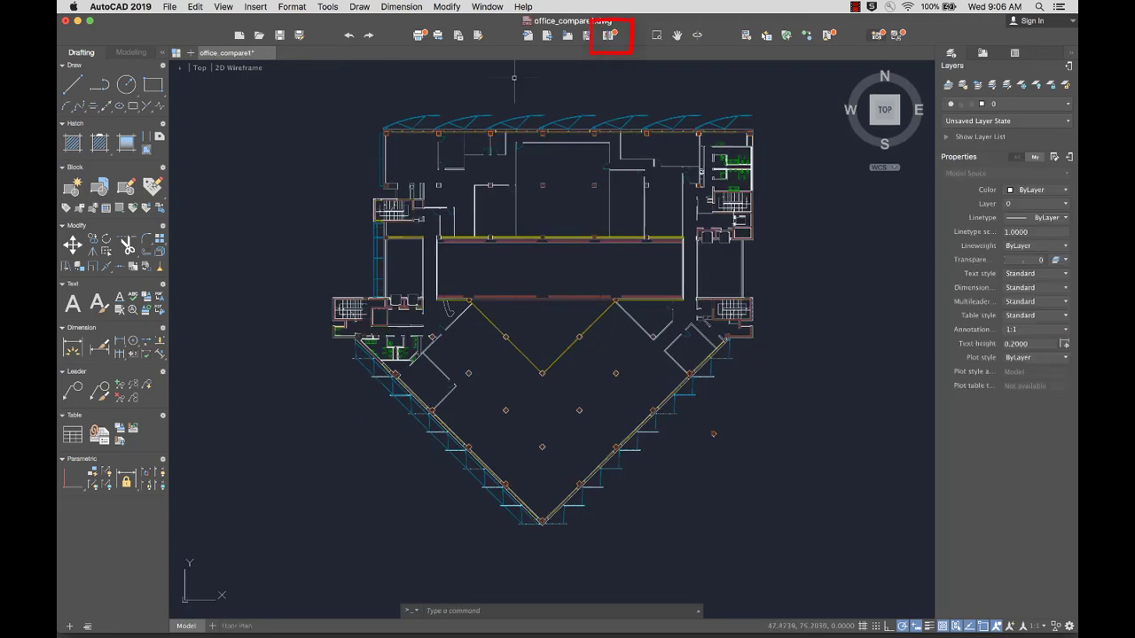
- Run DWG Compare of office_compare1 against office_compare2.dwg
left_click(609, 35)
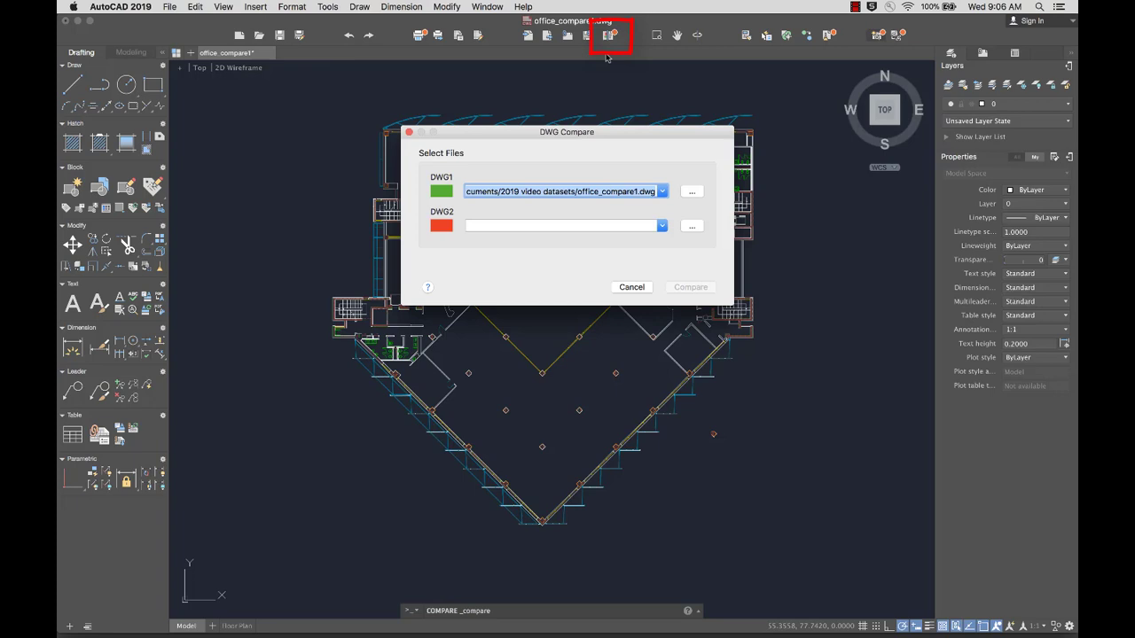
left_click(691, 227)
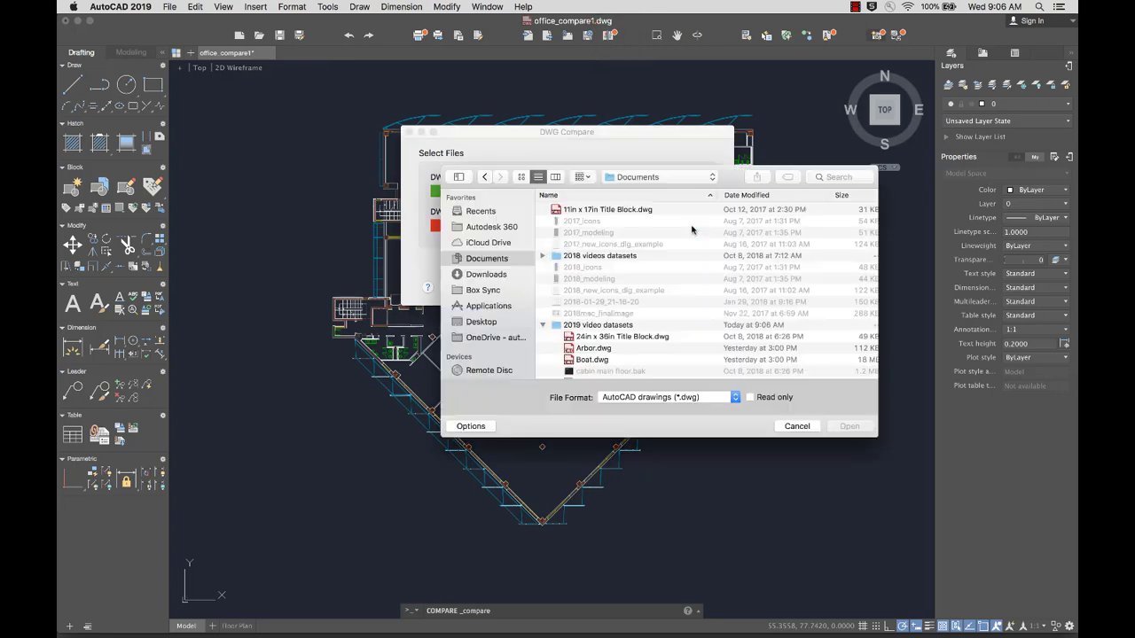
scroll(677, 257, "down", 5)
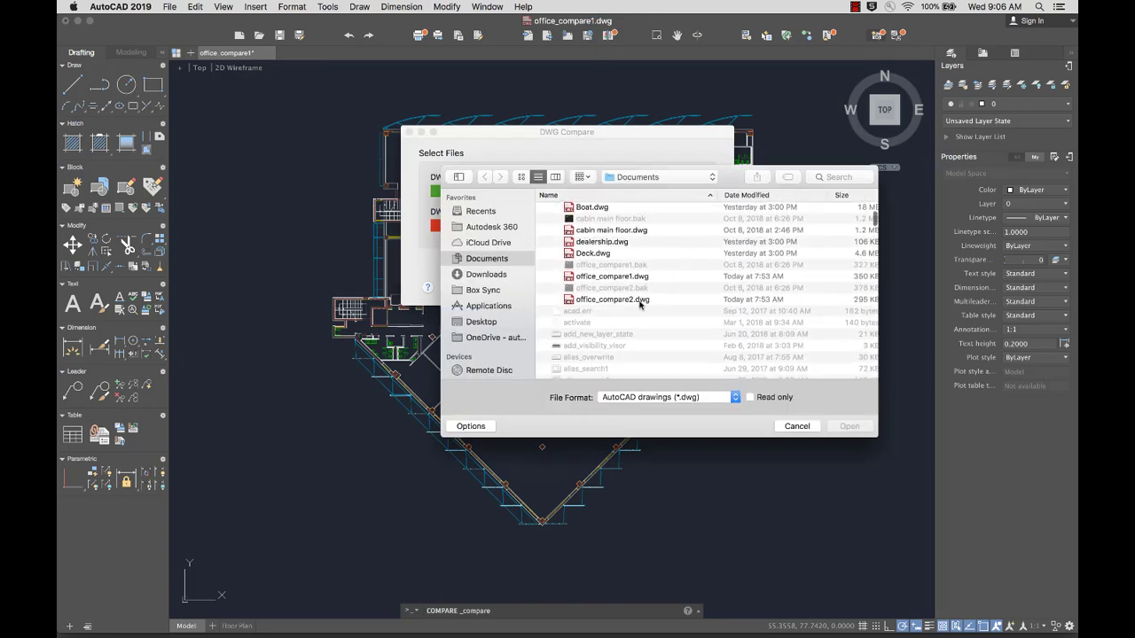
double_click(640, 298)
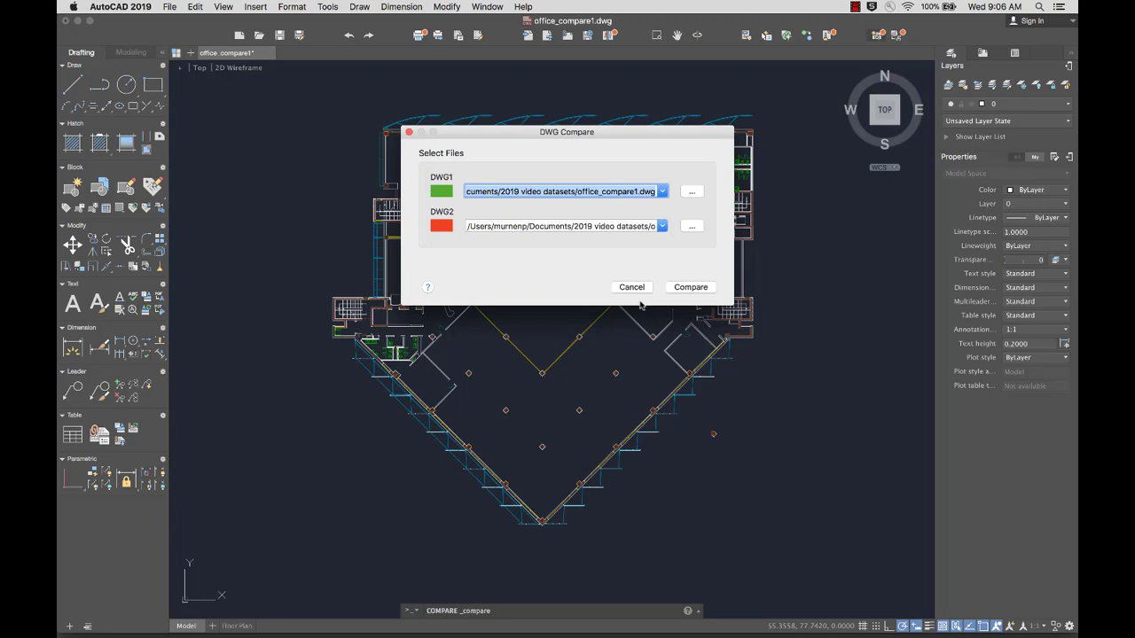
left_click(690, 288)
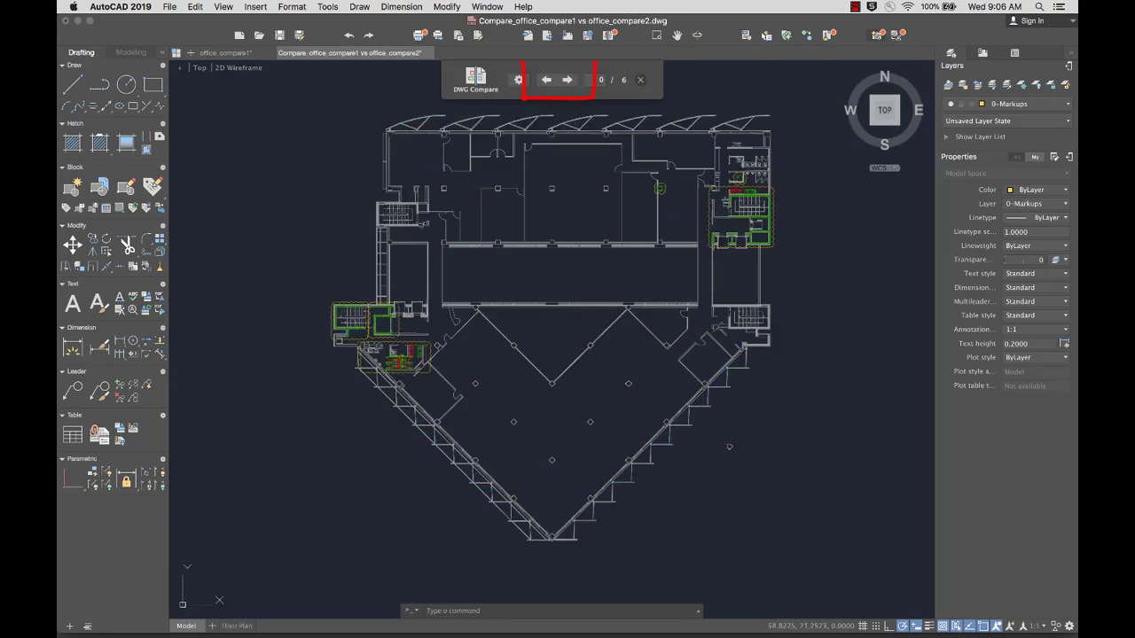
- Step through the comparison differences until reaching difference 4 of 6
left_click(568, 80)
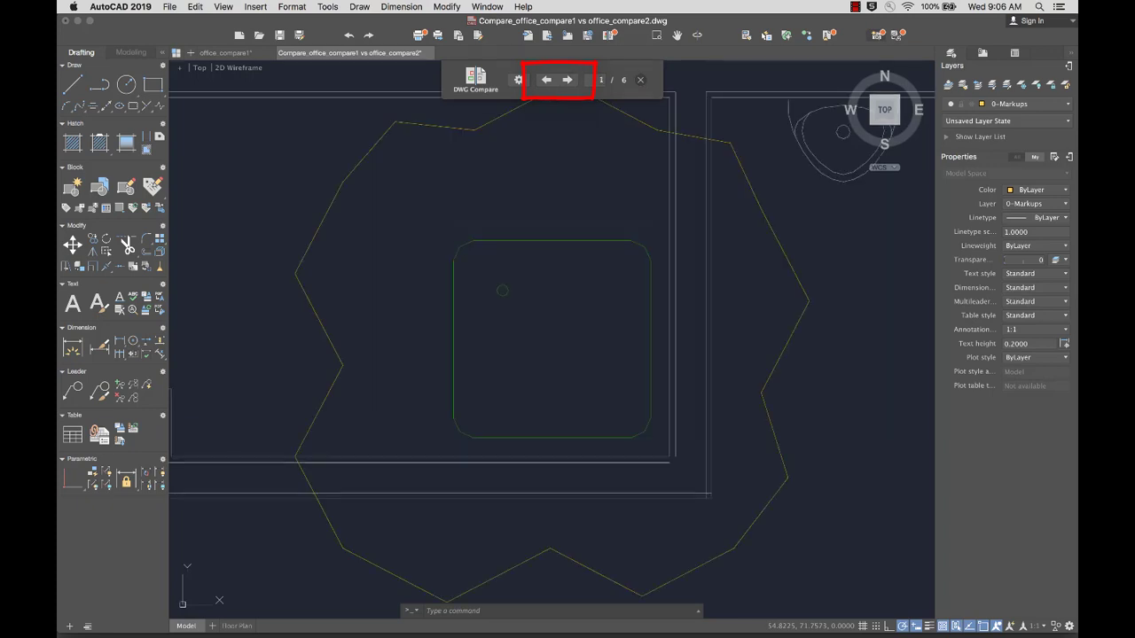
left_click(567, 80)
left_click(568, 80)
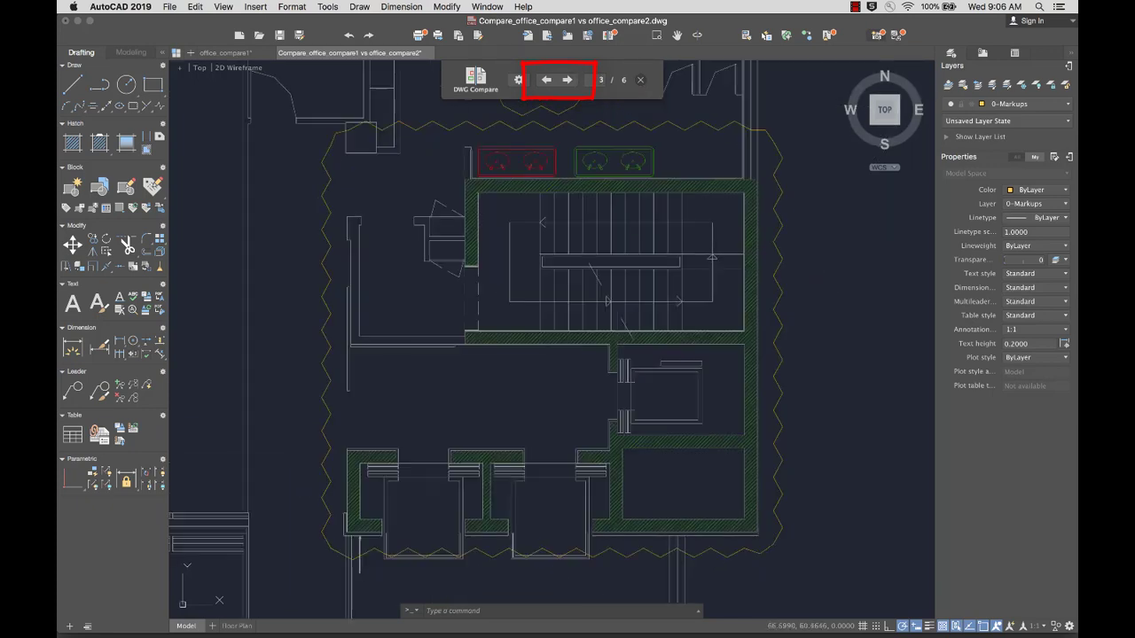
left_click(567, 80)
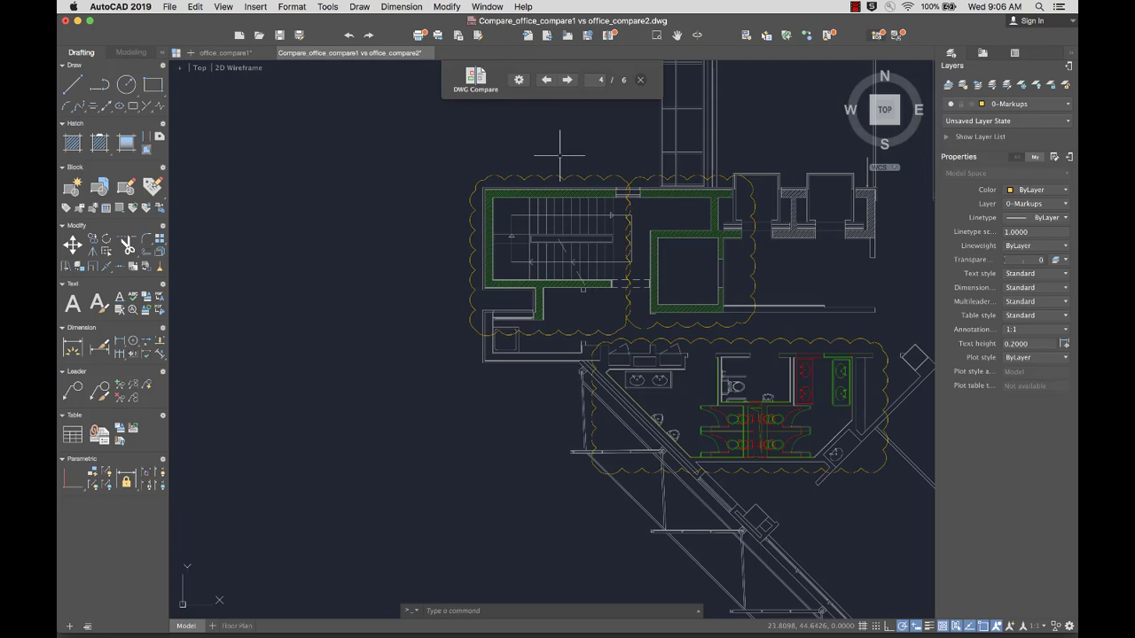
- Change the comparison's common-geometry colour to cyan
left_click(520, 81)
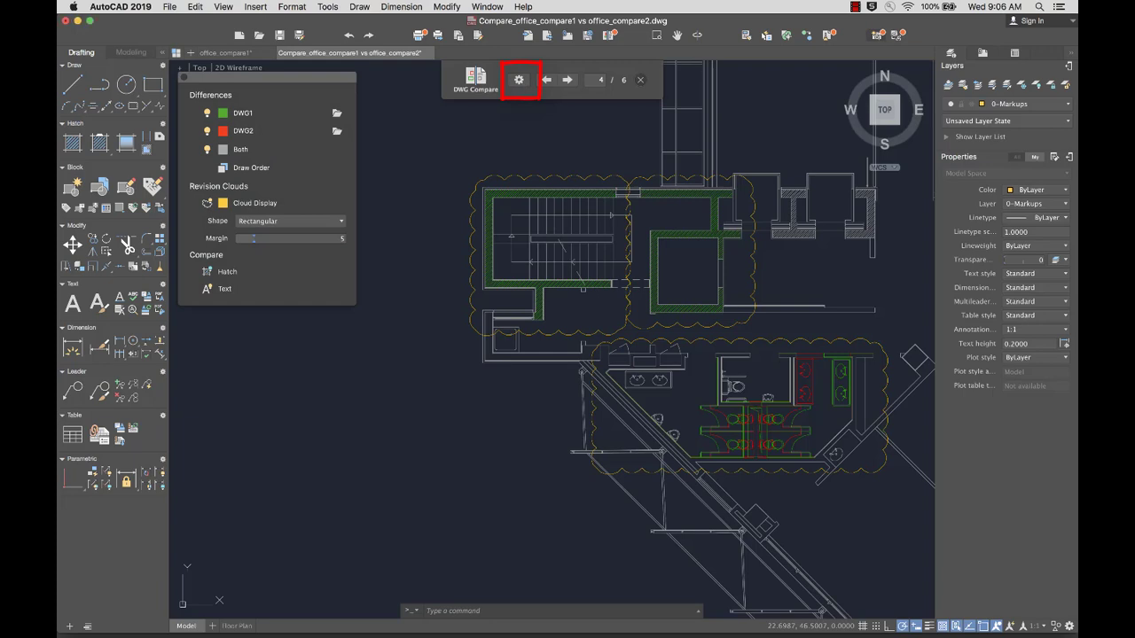
left_click(208, 151)
left_click(207, 151)
left_click(223, 150)
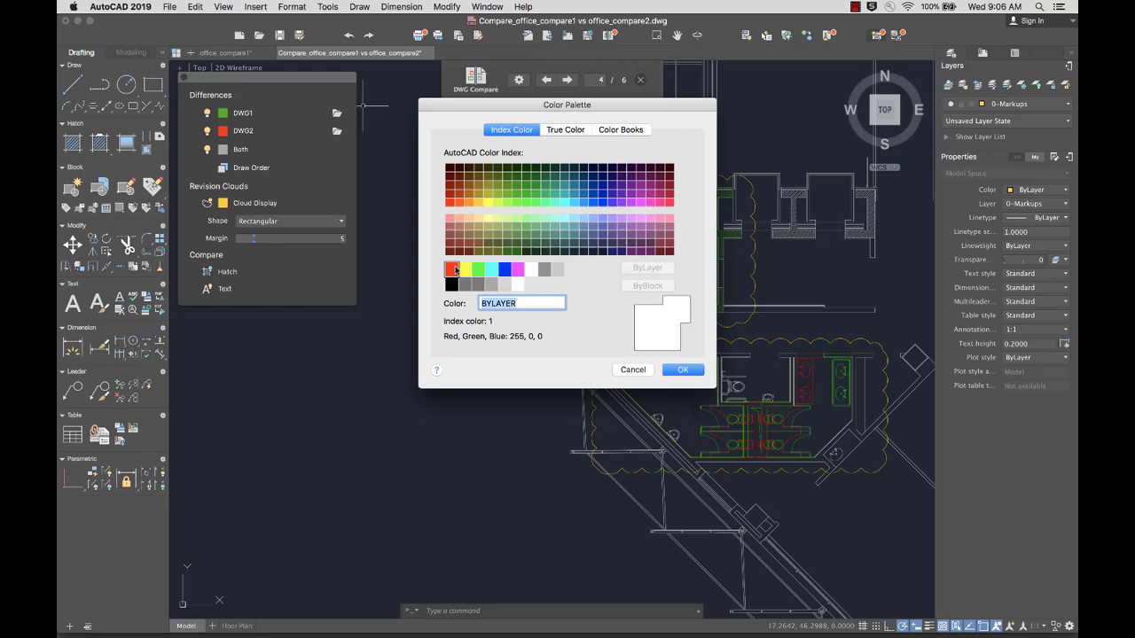
left_click(491, 269)
left_click(683, 370)
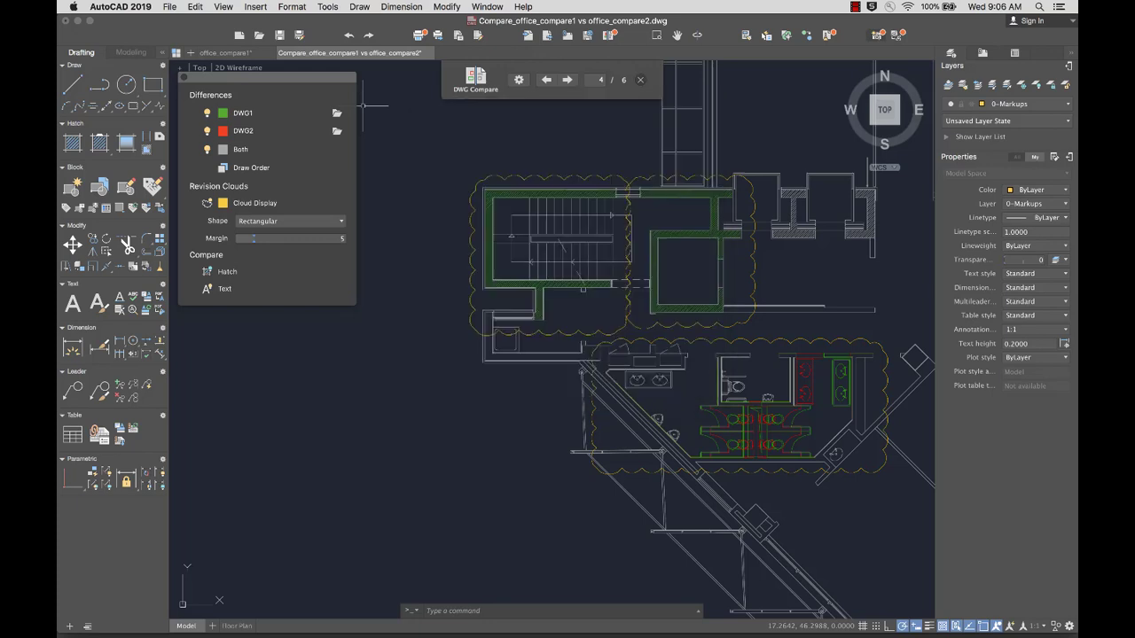
- Briefly view office_compare2.dwg, then return and test the hatch comparison toggle
left_click(337, 130)
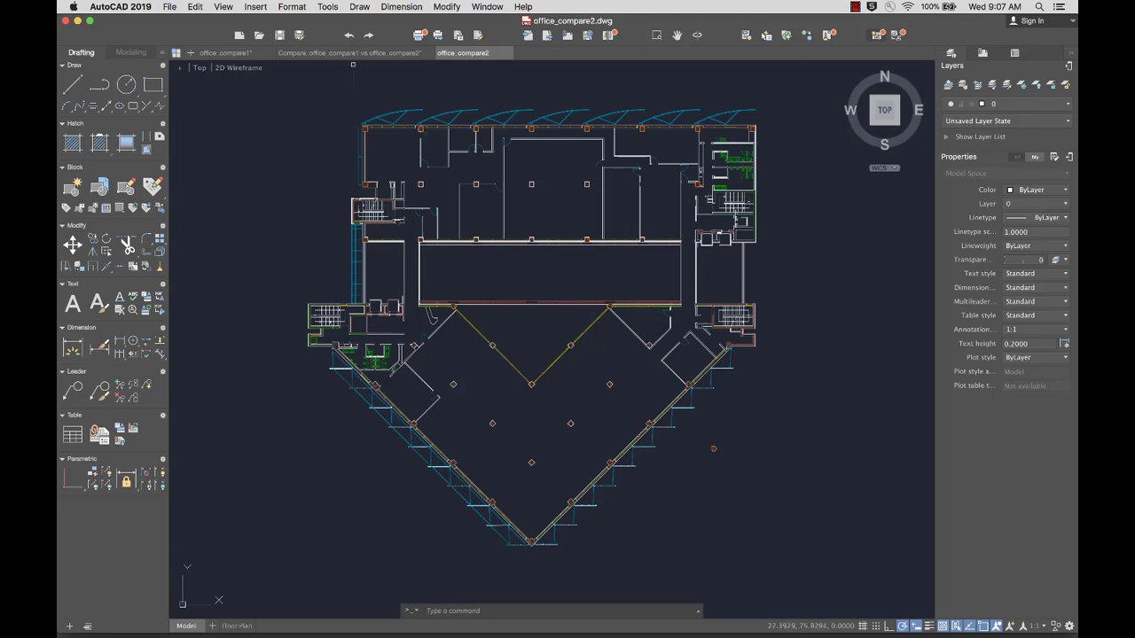
left_click(349, 52)
left_click(209, 273)
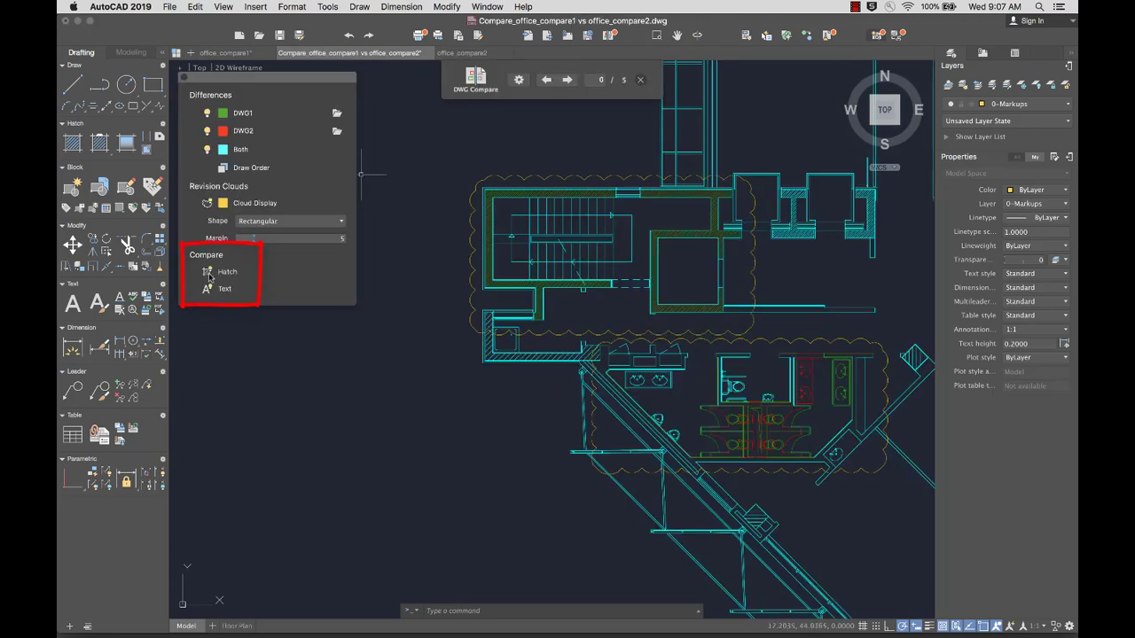
left_click(209, 273)
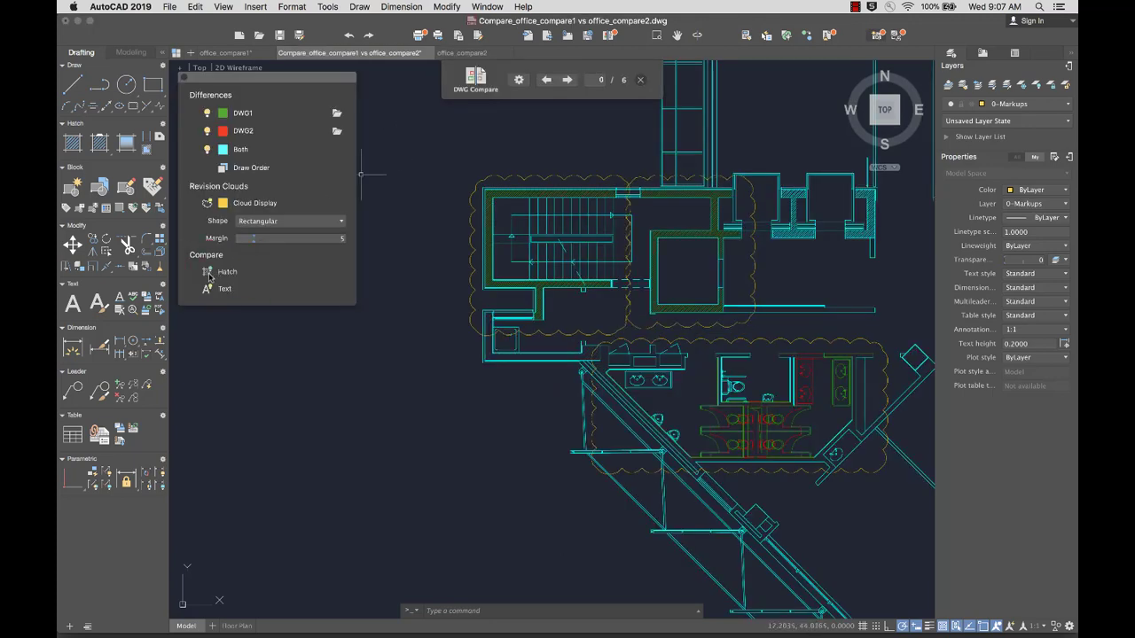
- Make the revision clouds polygonal, adjust their margin, and save the comparison drawing
left_click(209, 204)
left_click(209, 205)
left_click(289, 221)
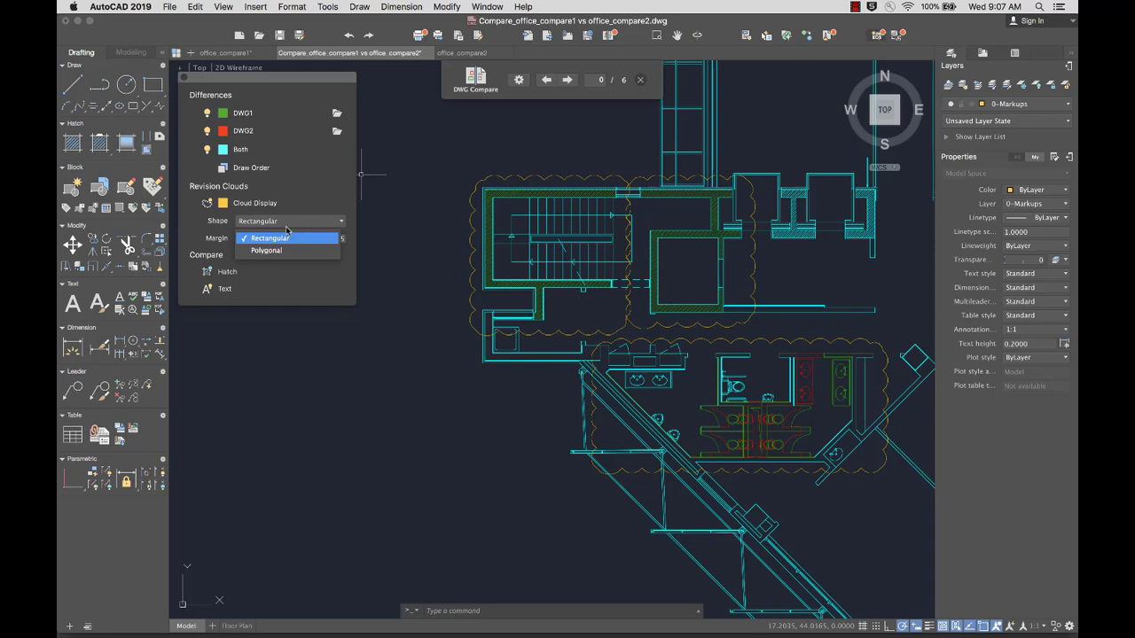
left_click(282, 252)
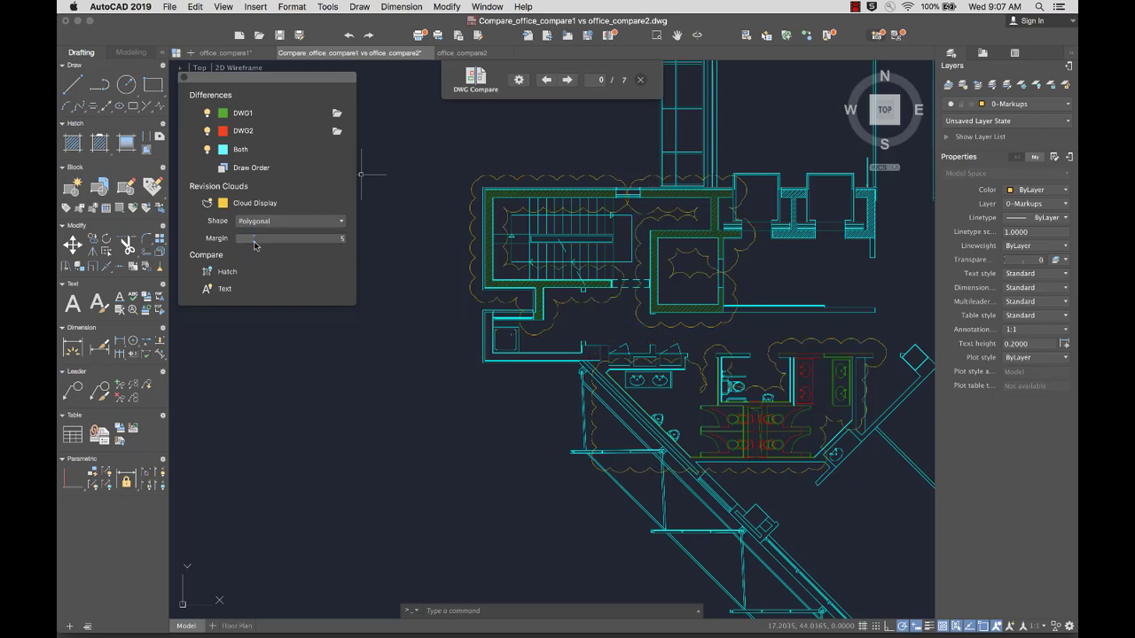
mouse_move(273, 245)
left_mouse_down()
mouse_move(293, 248)
mouse_move(253, 247)
left_mouse_up()
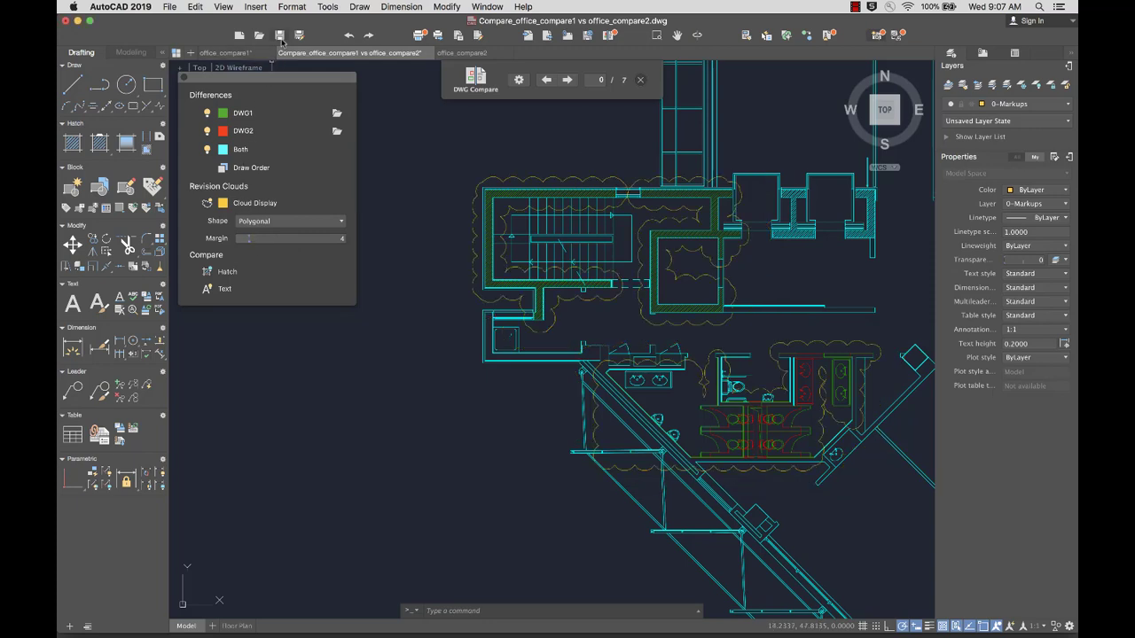
left_click(280, 36)
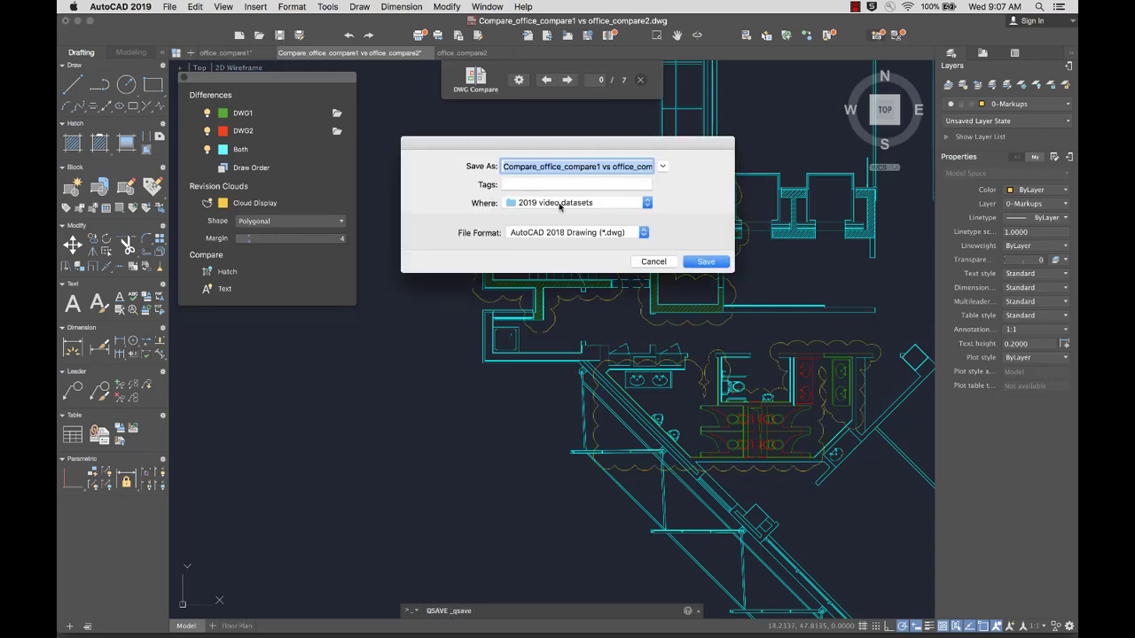
left_click(705, 262)
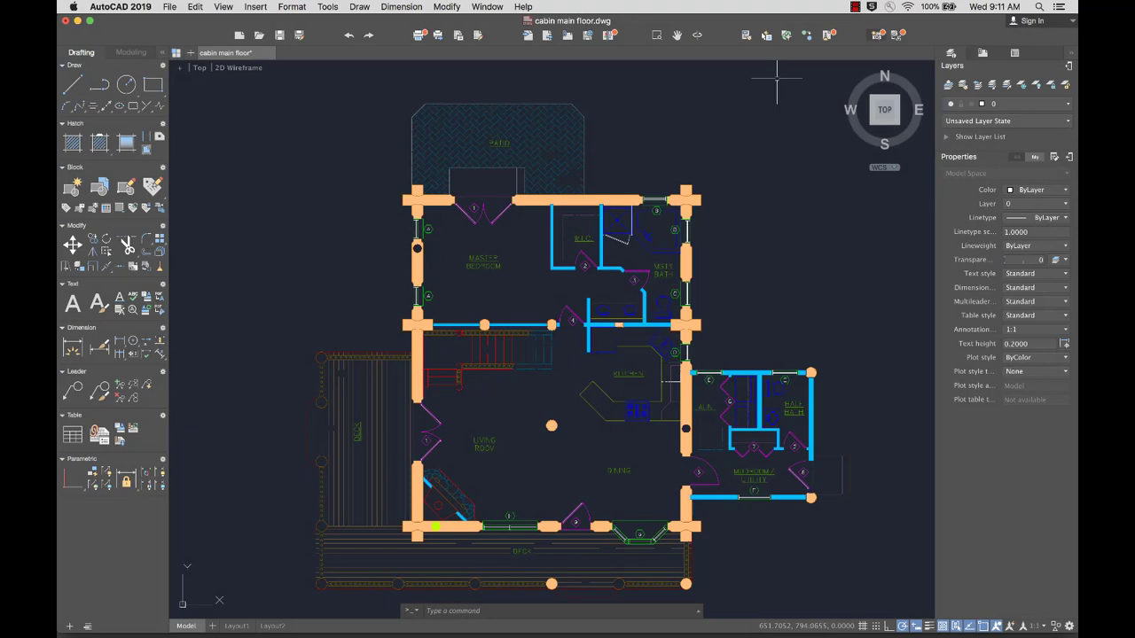
- Purge the unused blocks after previewing them, keeping dimension, multileader and text styles
left_click(828, 36)
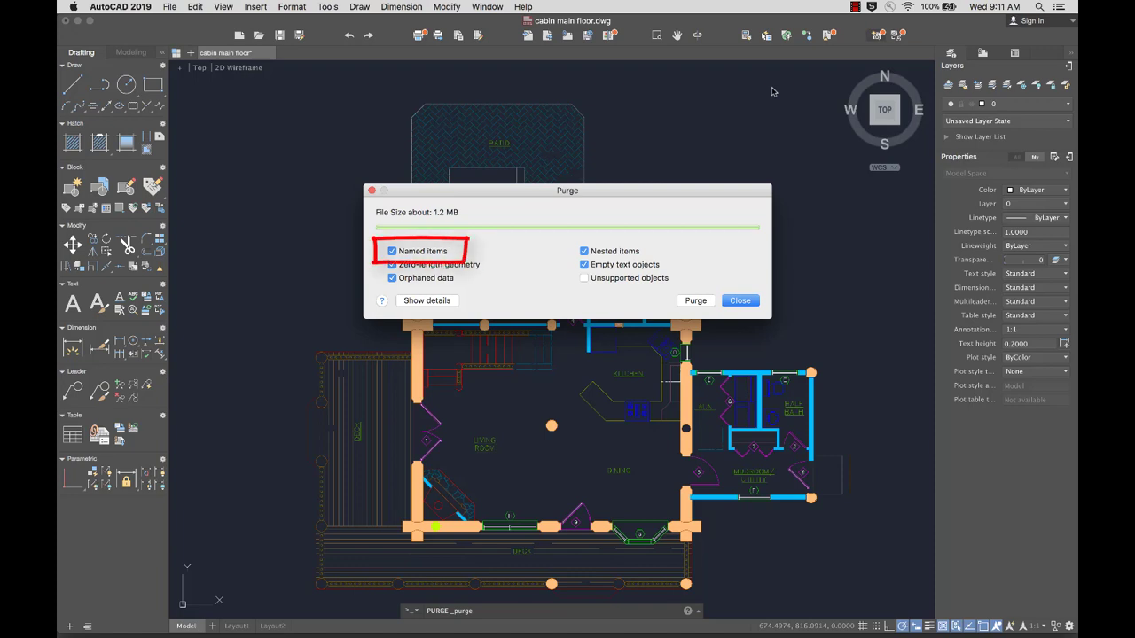
left_click(426, 303)
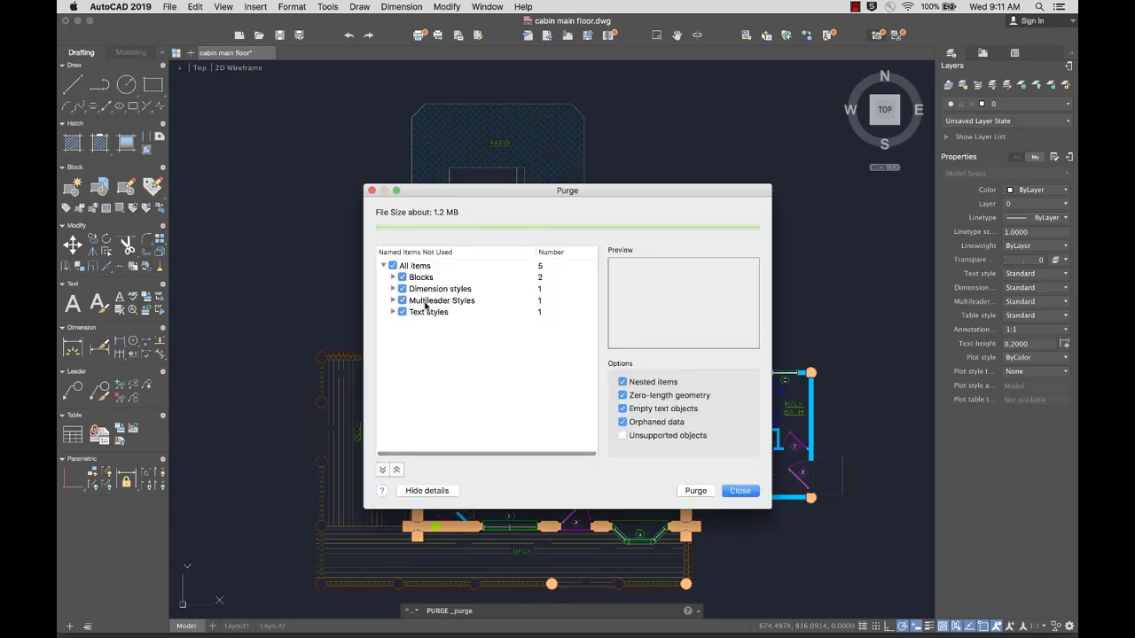
left_click(393, 278)
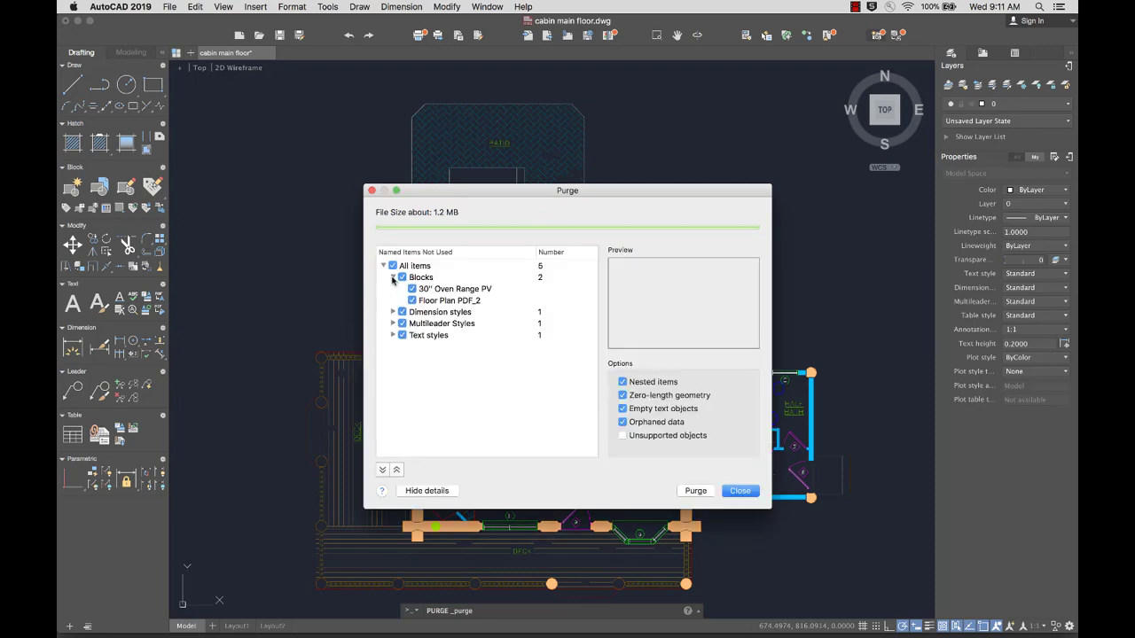
left_click(446, 290)
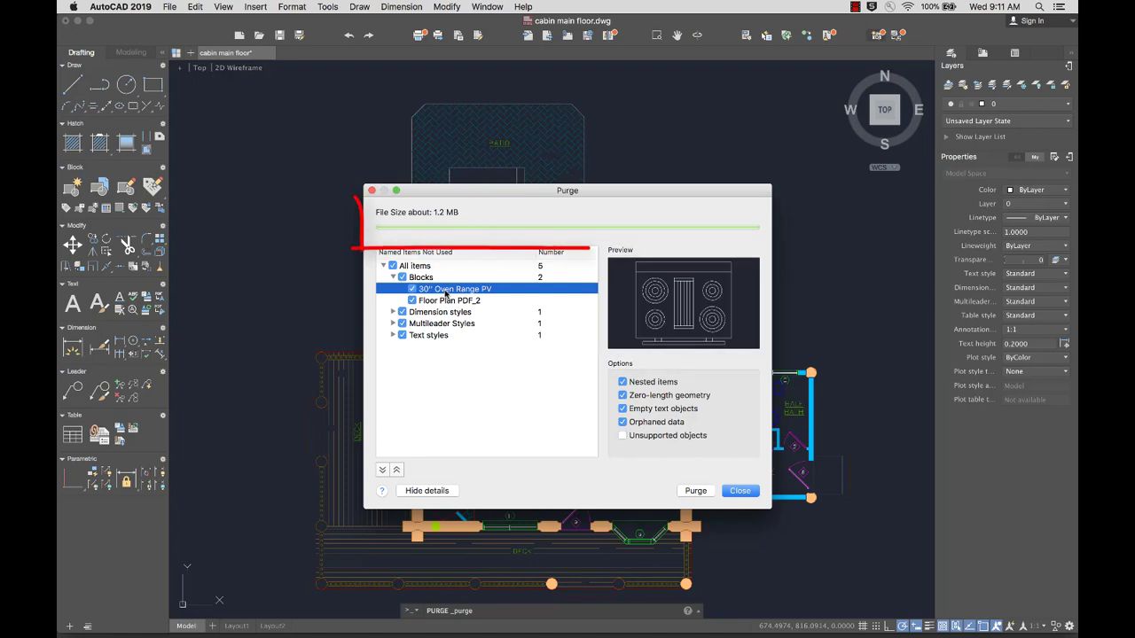
left_click(402, 312)
left_click(402, 323)
left_click(402, 335)
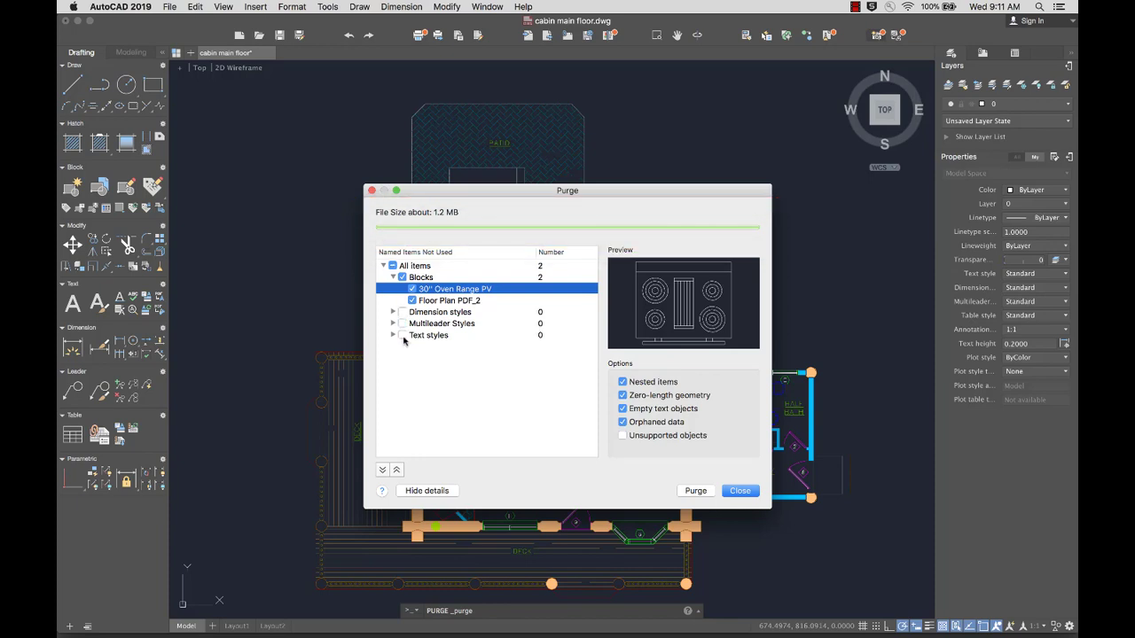
left_click(705, 493)
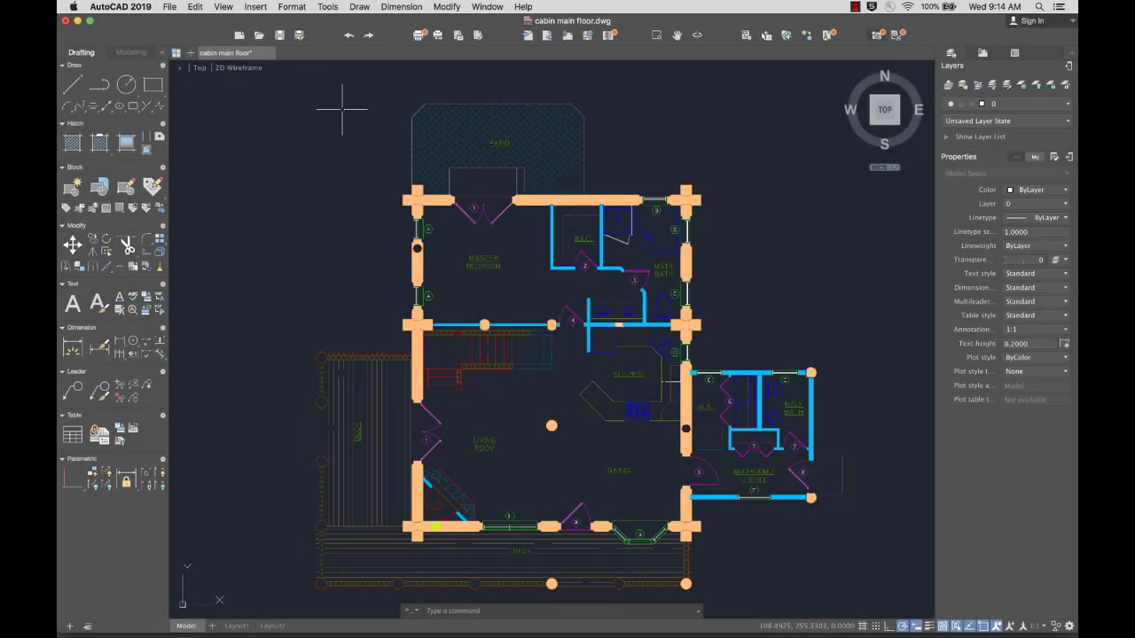
left_click(417, 36)
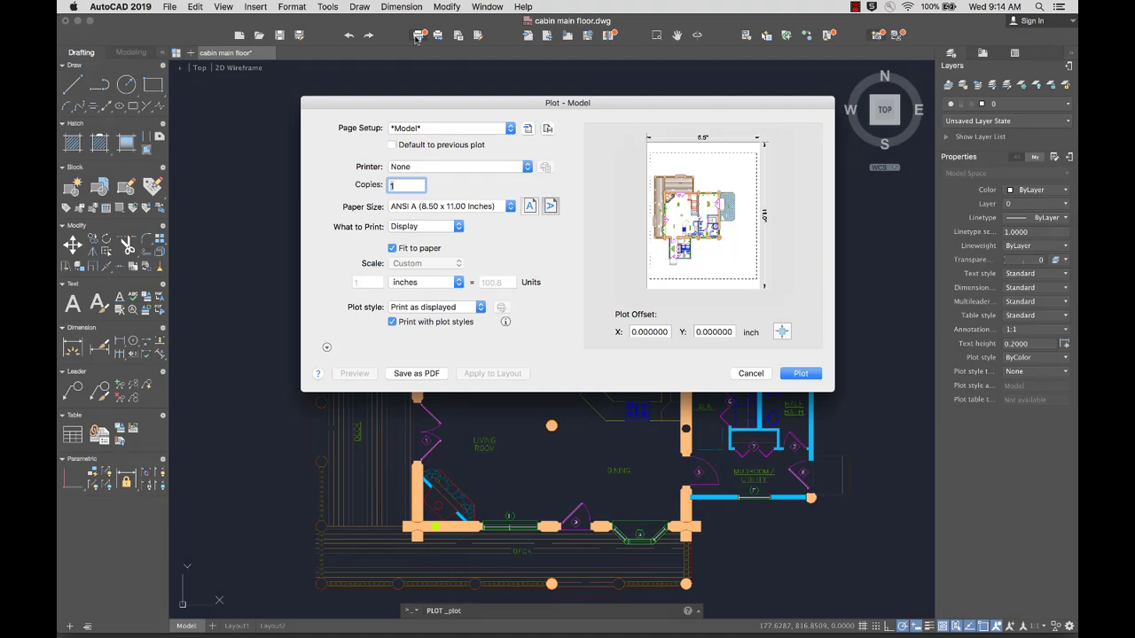
left_click(529, 168)
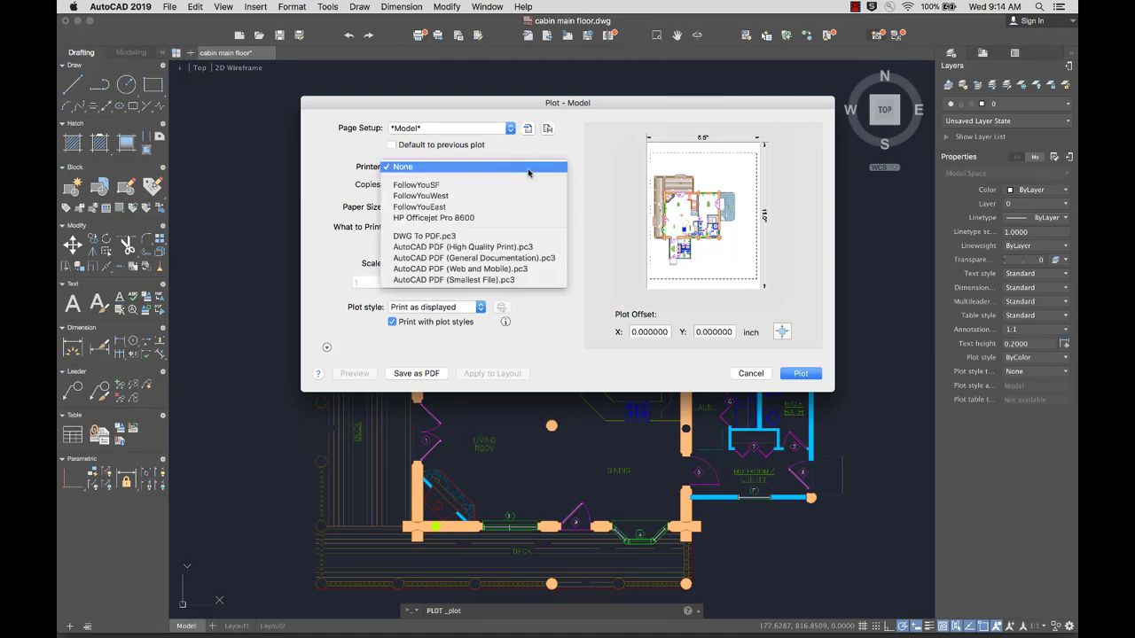
left_click(514, 248)
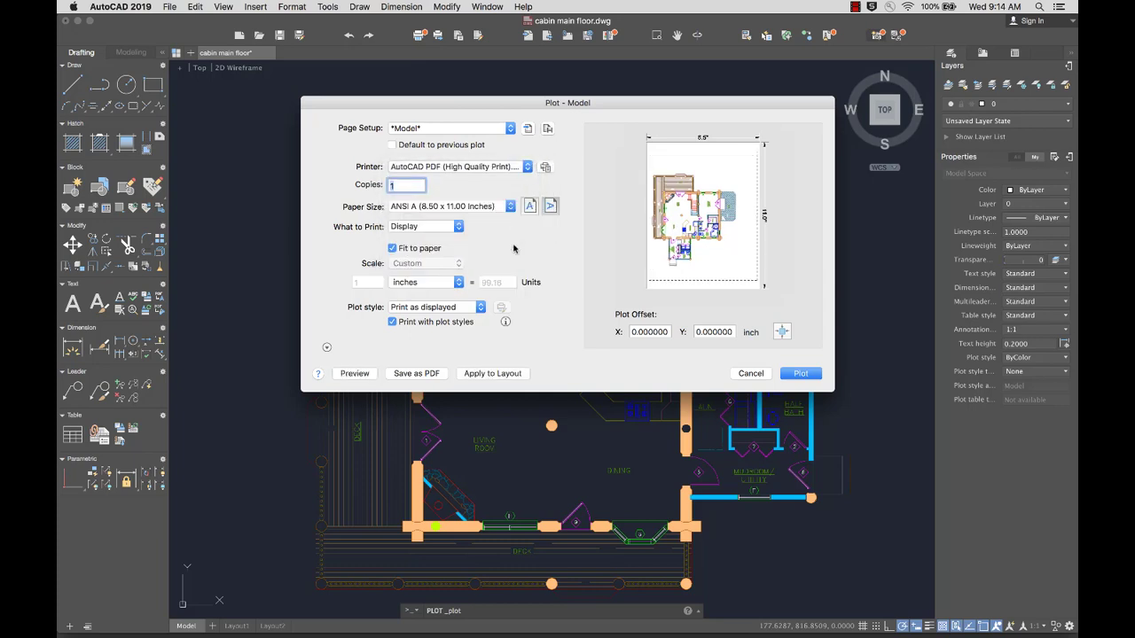
left_click(326, 349)
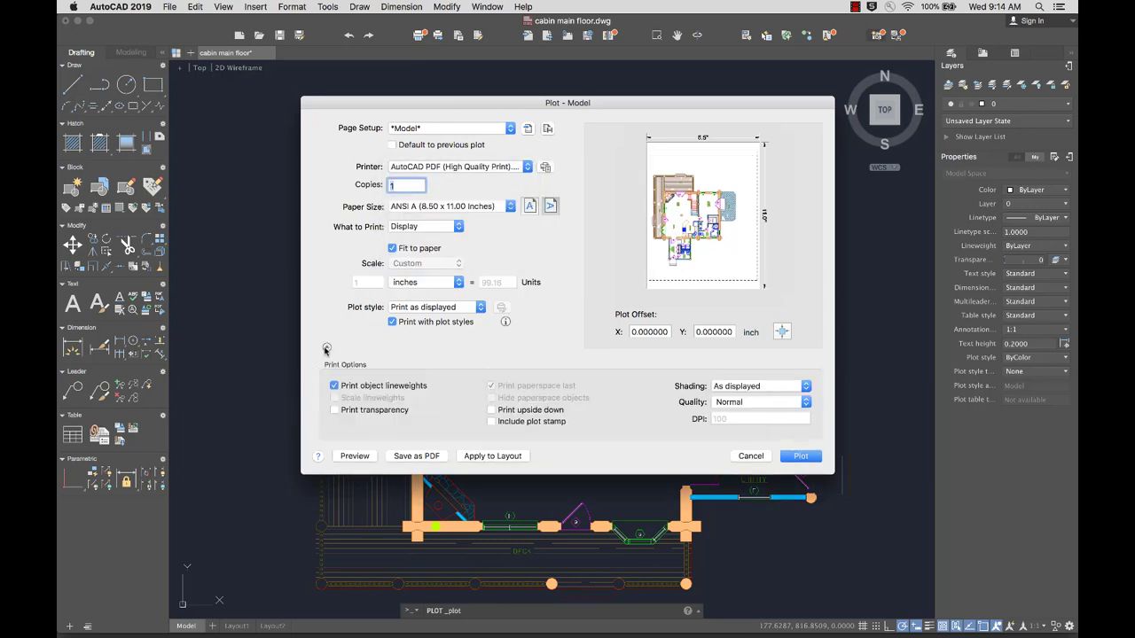
left_click(326, 349)
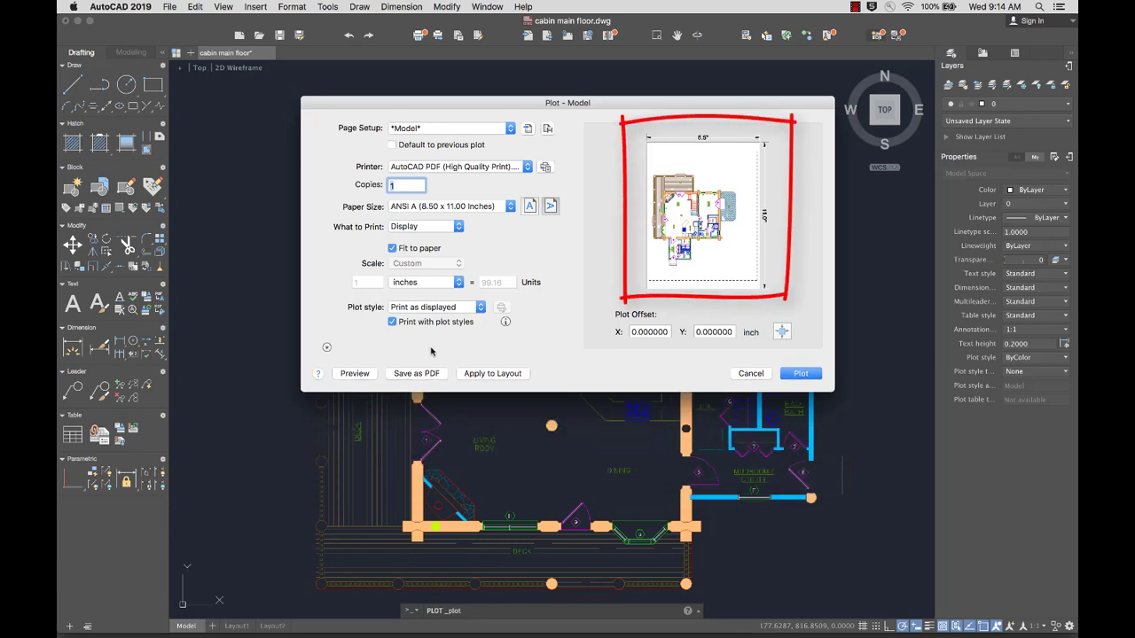
left_click(781, 331)
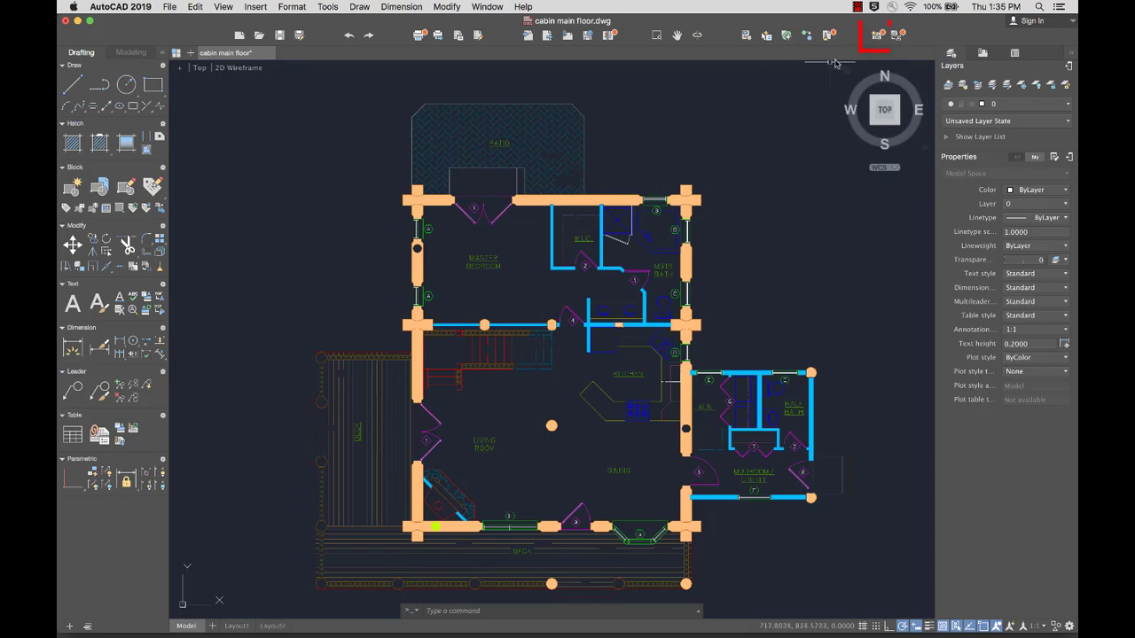
- Create a named view 'stairs' by windowing around the stair area
left_click(876, 38)
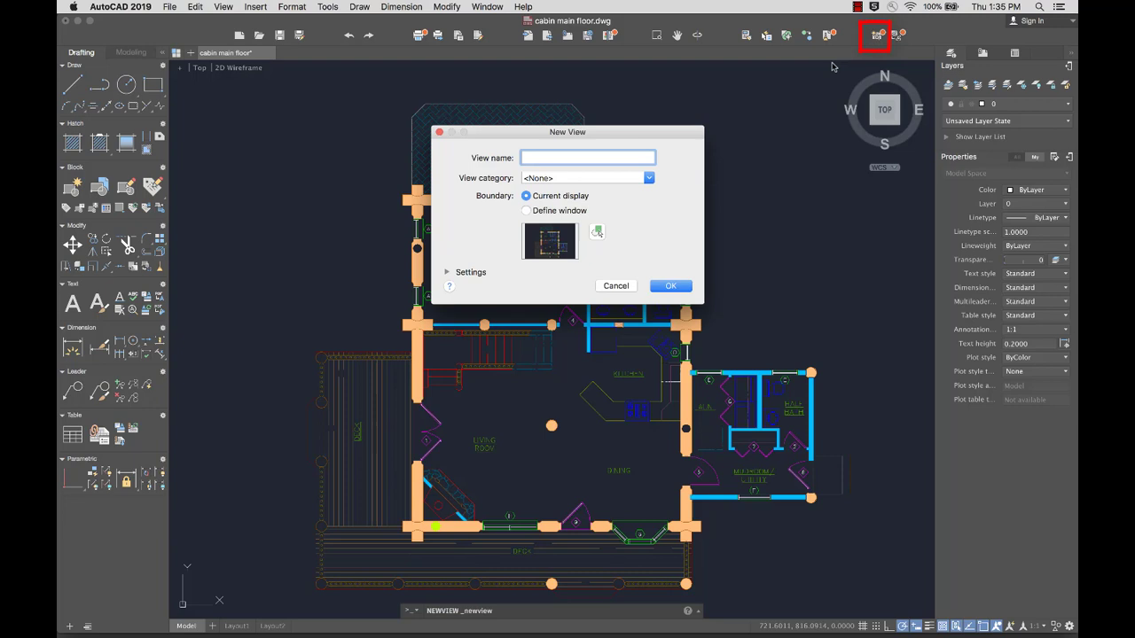
type("stairs")
left_click(527, 210)
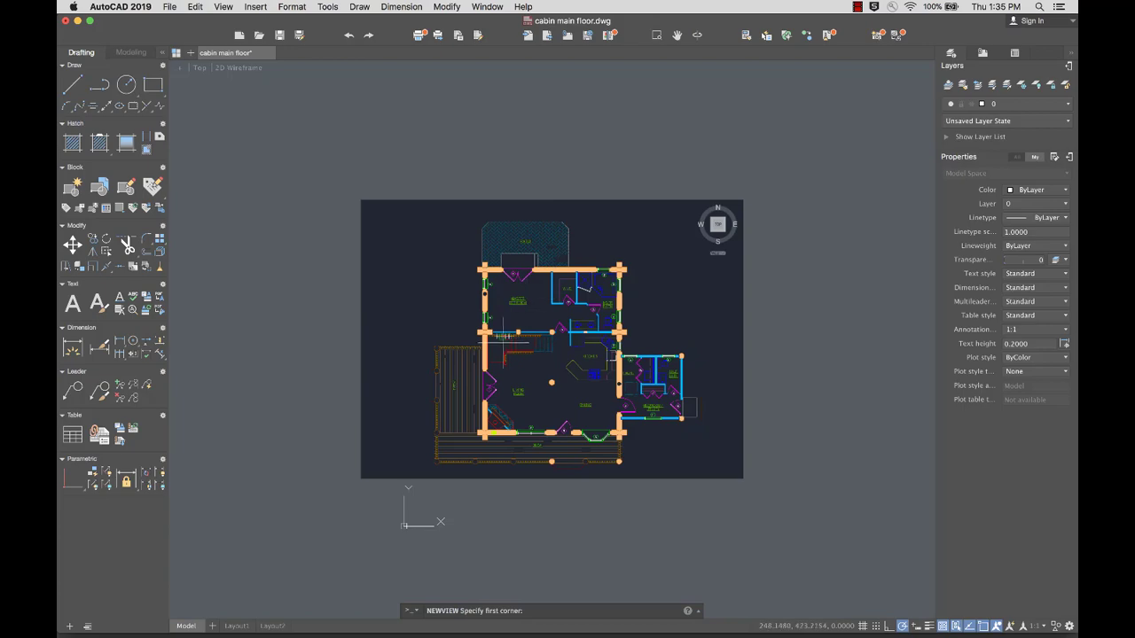
scroll(519, 337, "up", 6)
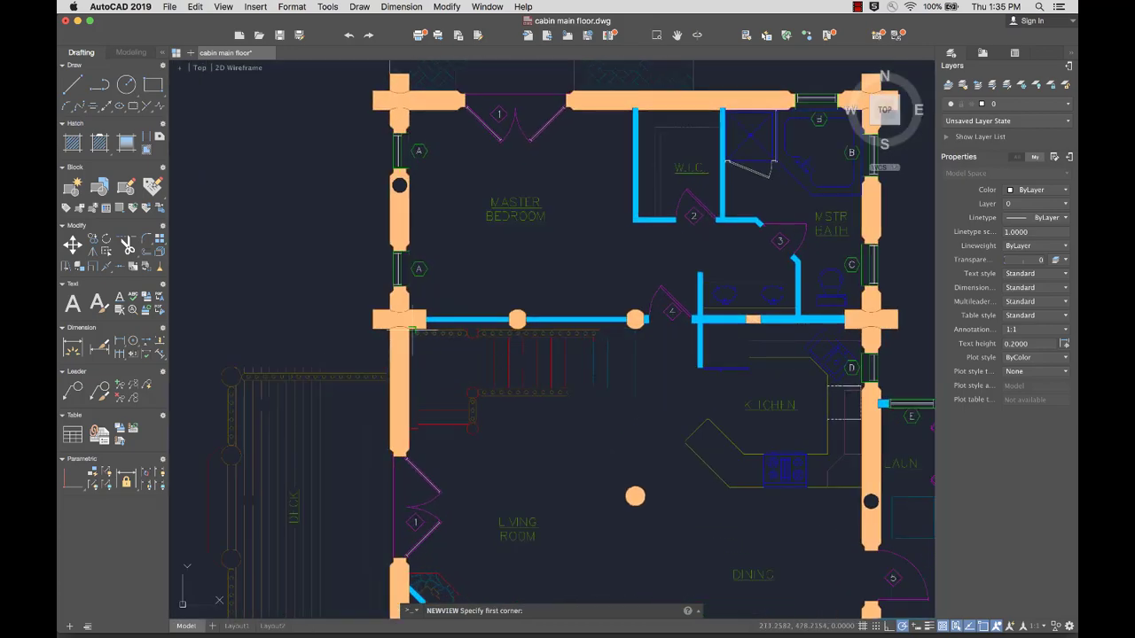
left_click(337, 273)
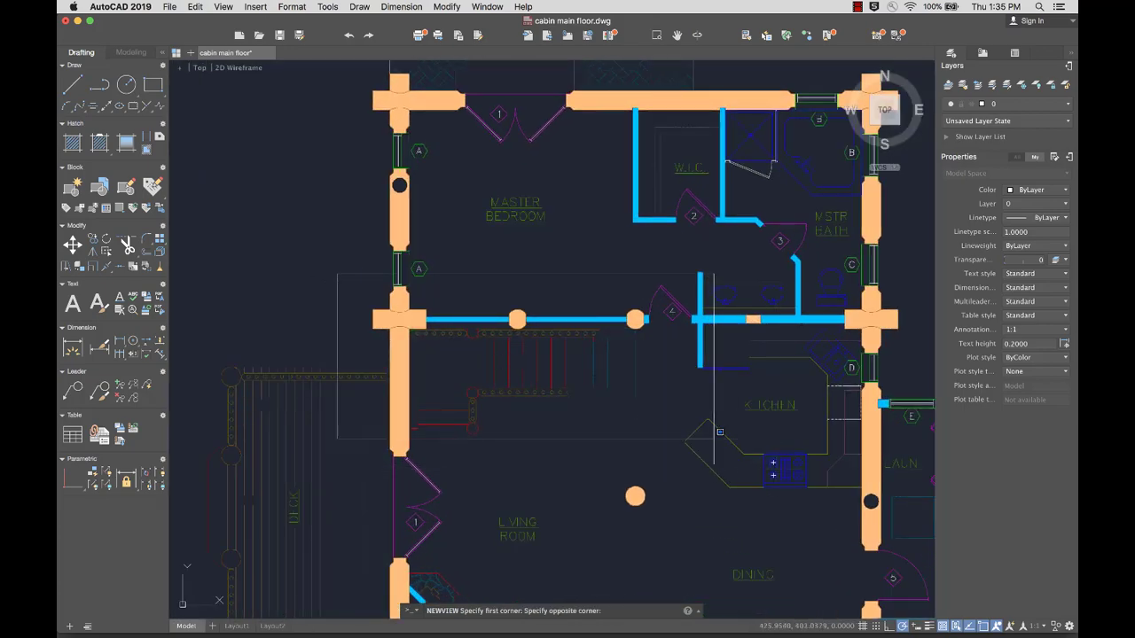
left_click(714, 438)
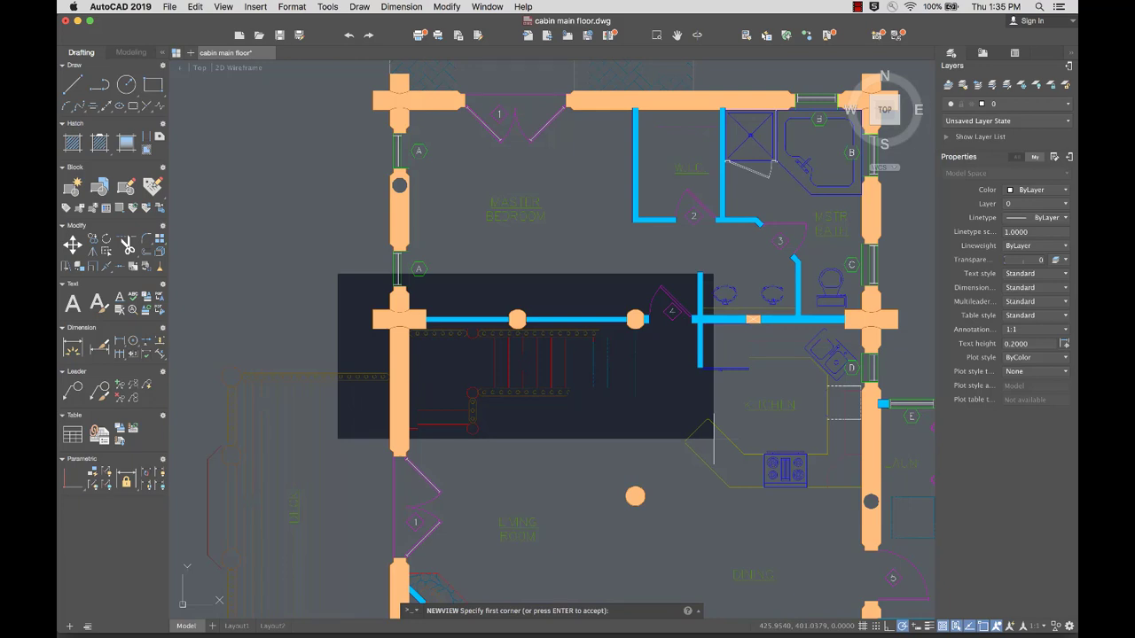
key("Return")
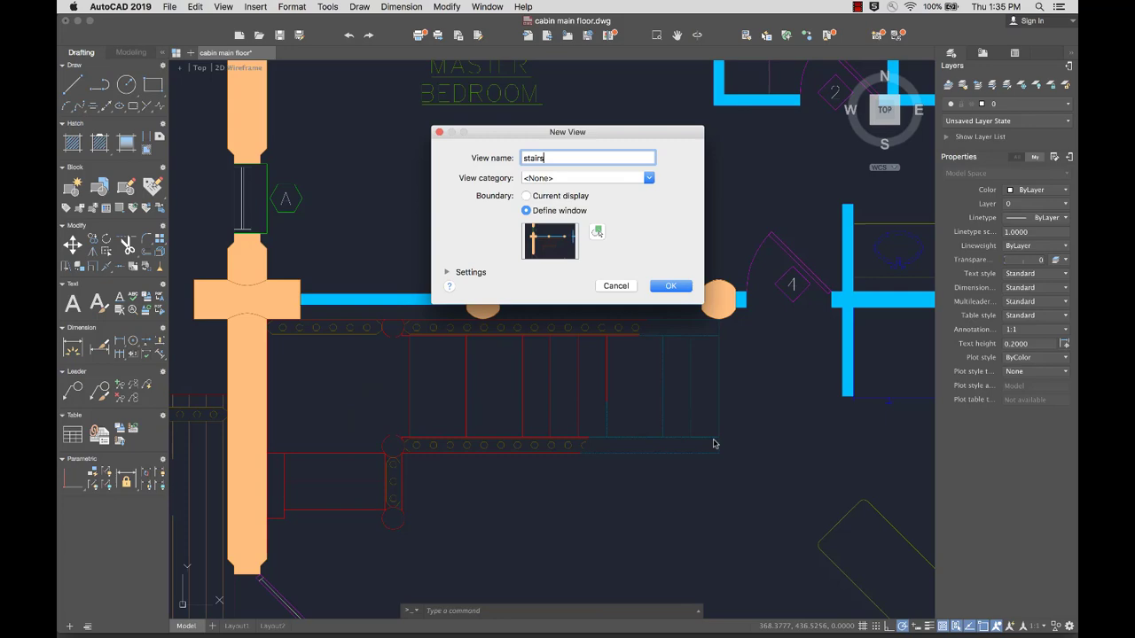
left_click(670, 285)
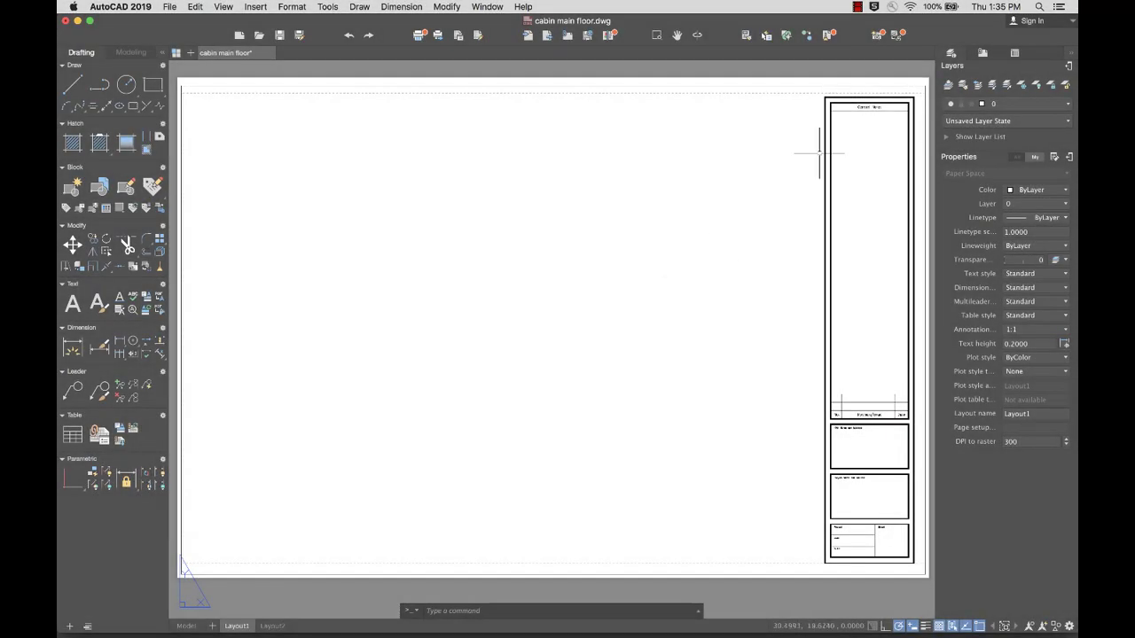
- Place the floor plan view on Layout1 at 1/4" = 1'-0" in the upper left
left_click(895, 35)
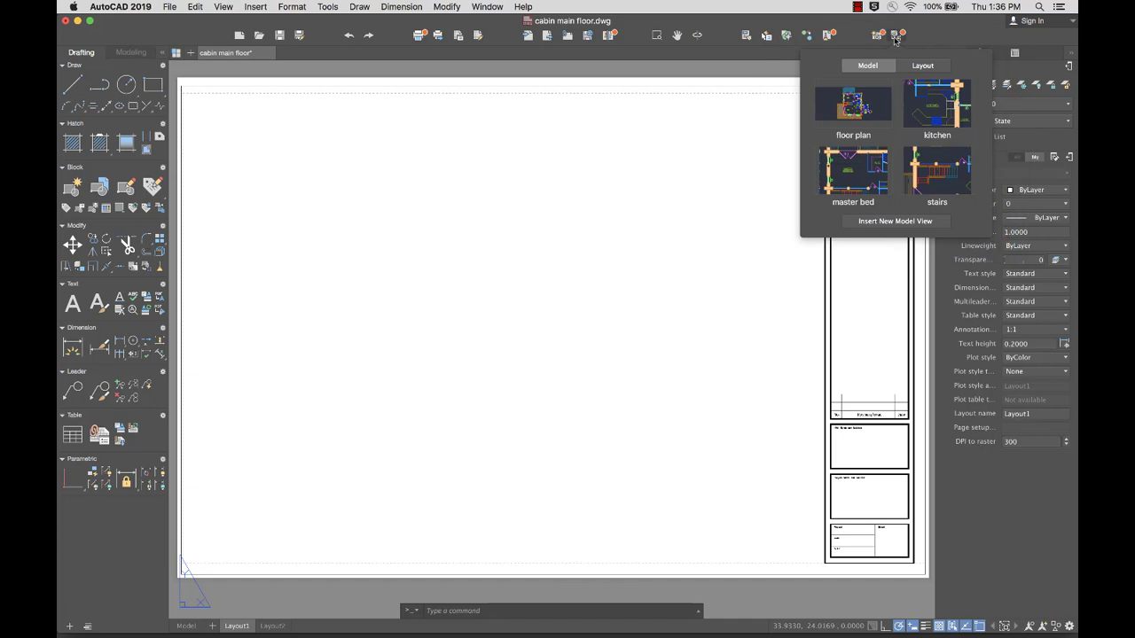
left_click(853, 104)
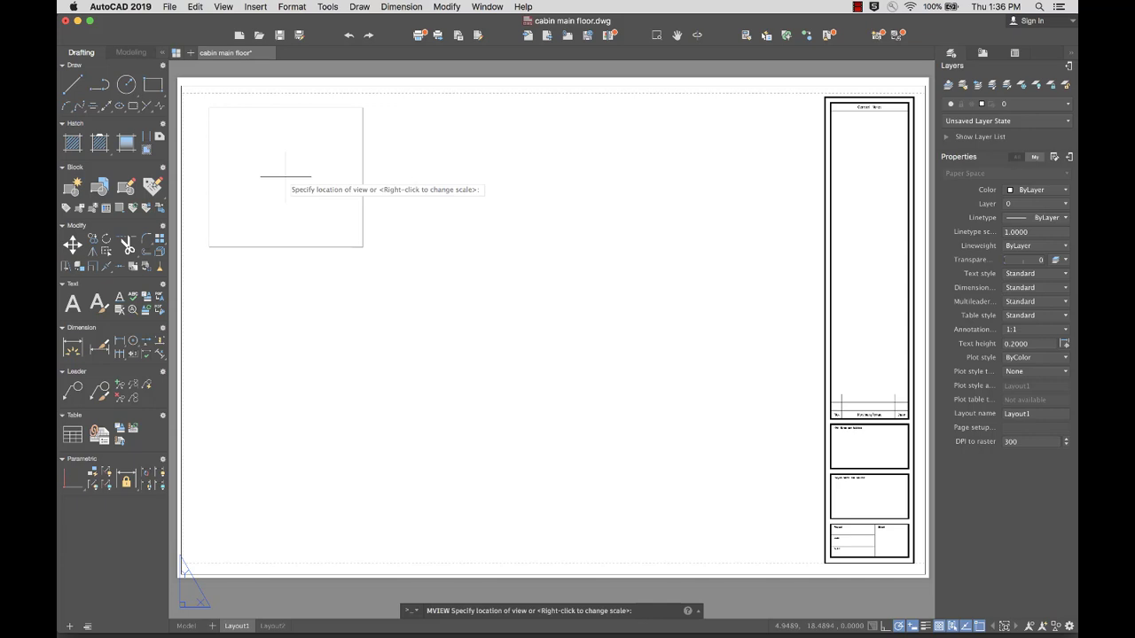
right_click(285, 177)
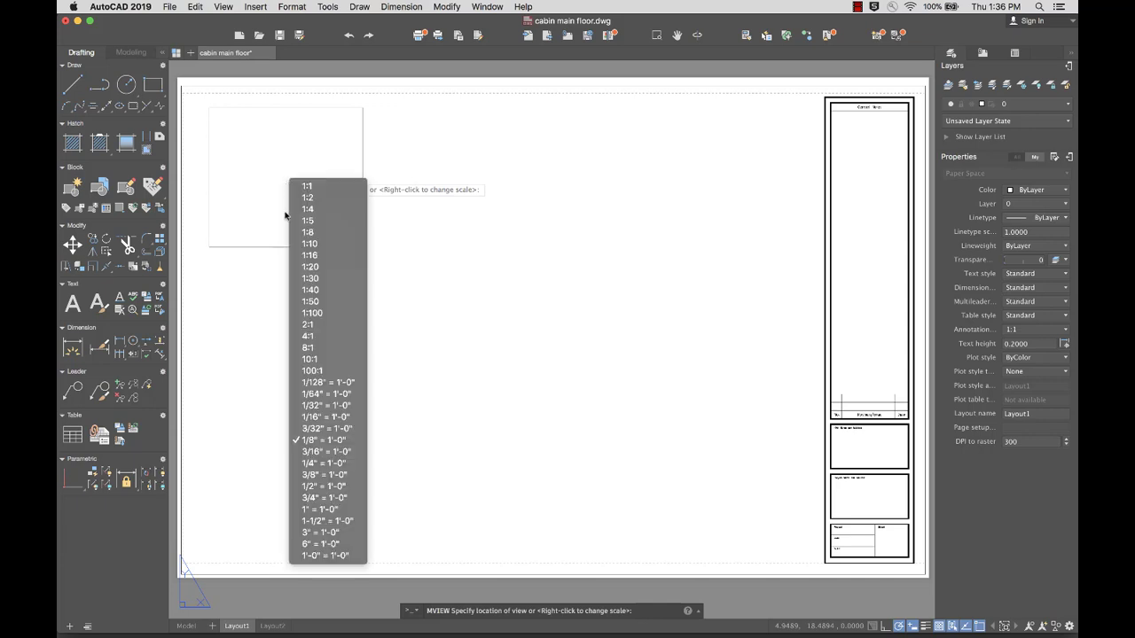
left_click(309, 463)
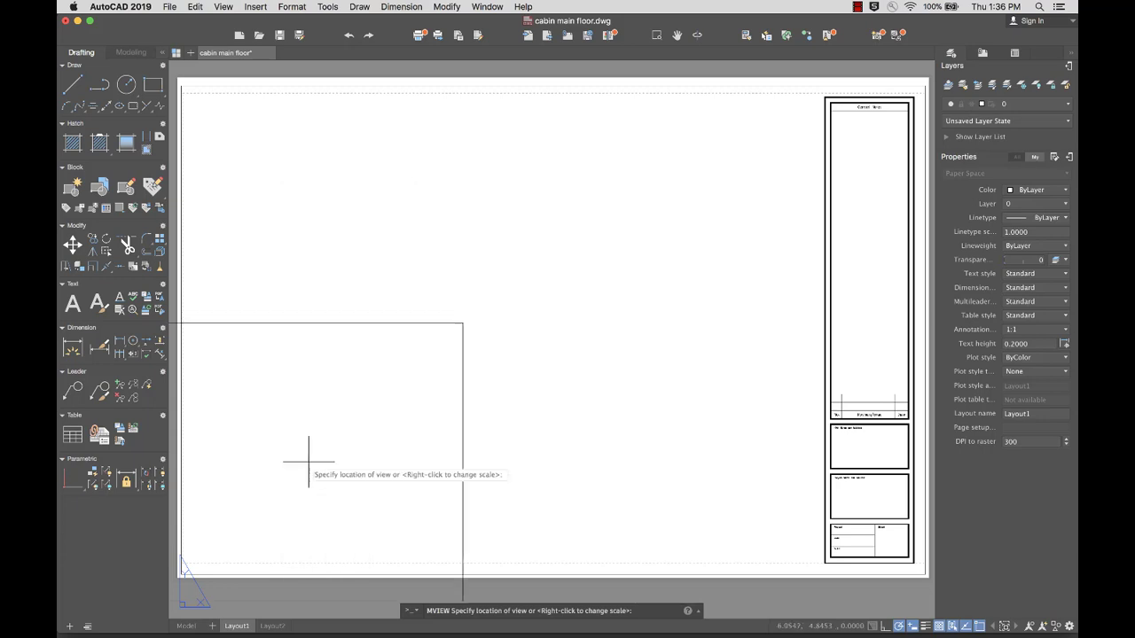
left_click(344, 234)
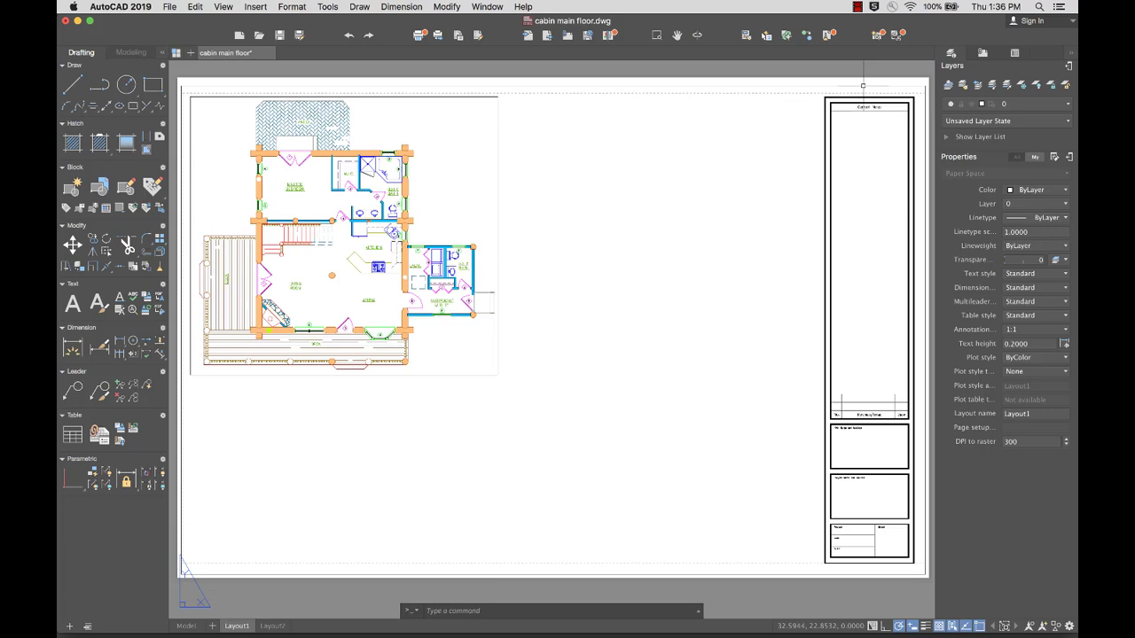
- Place the master bed view as a viewport at the sheet's lower right
left_click(897, 36)
left_click(853, 103)
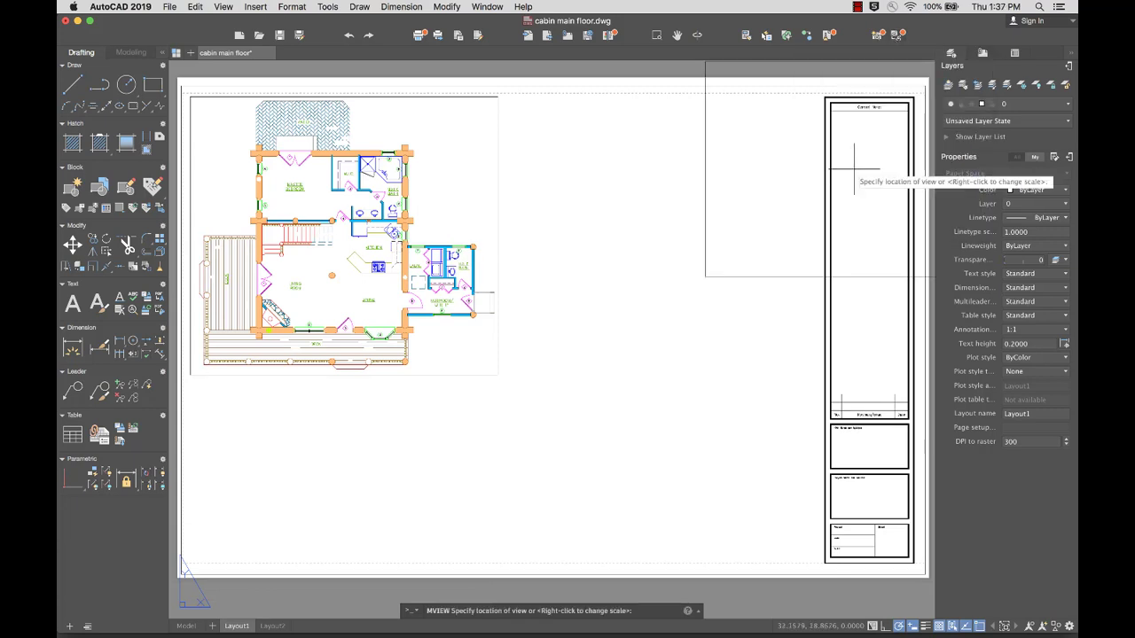
left_click(656, 446)
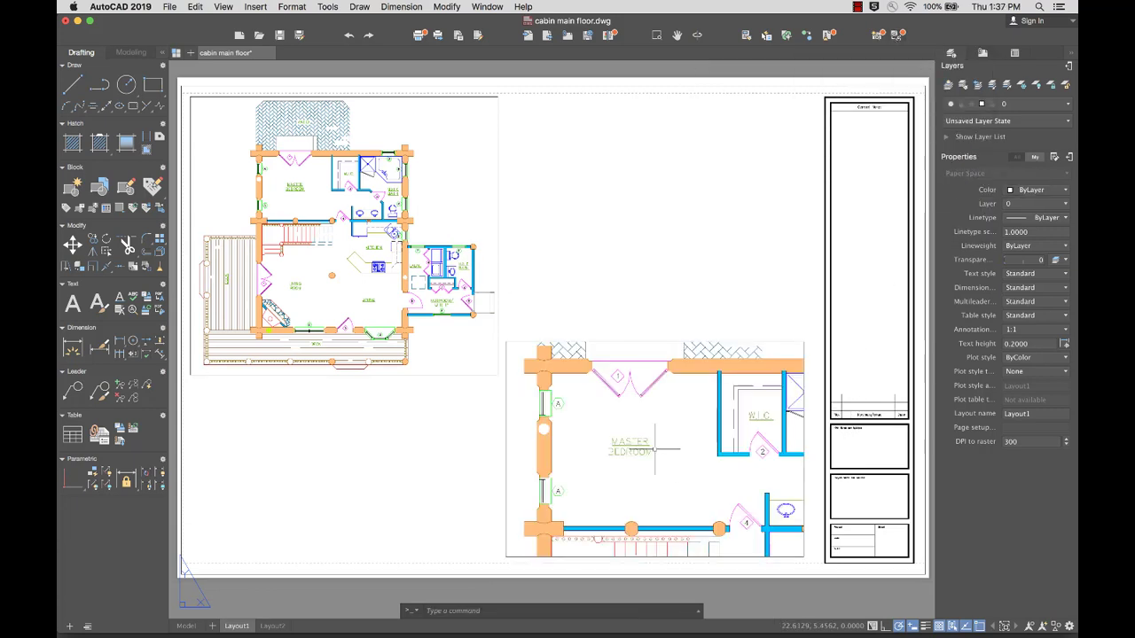
left_click(506, 425)
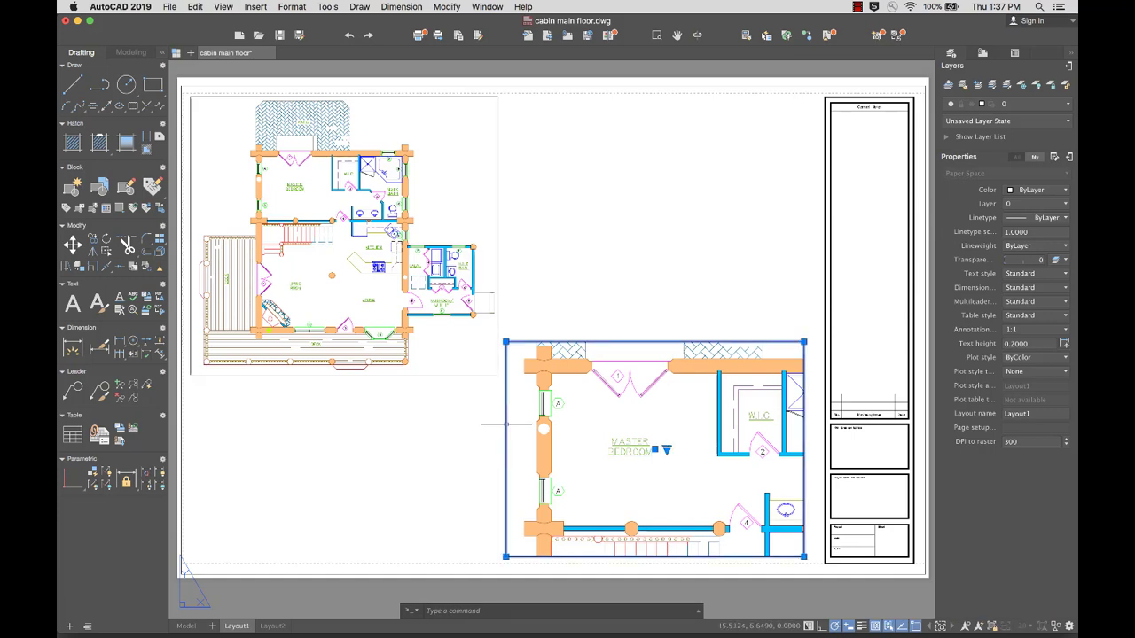
left_click(668, 452)
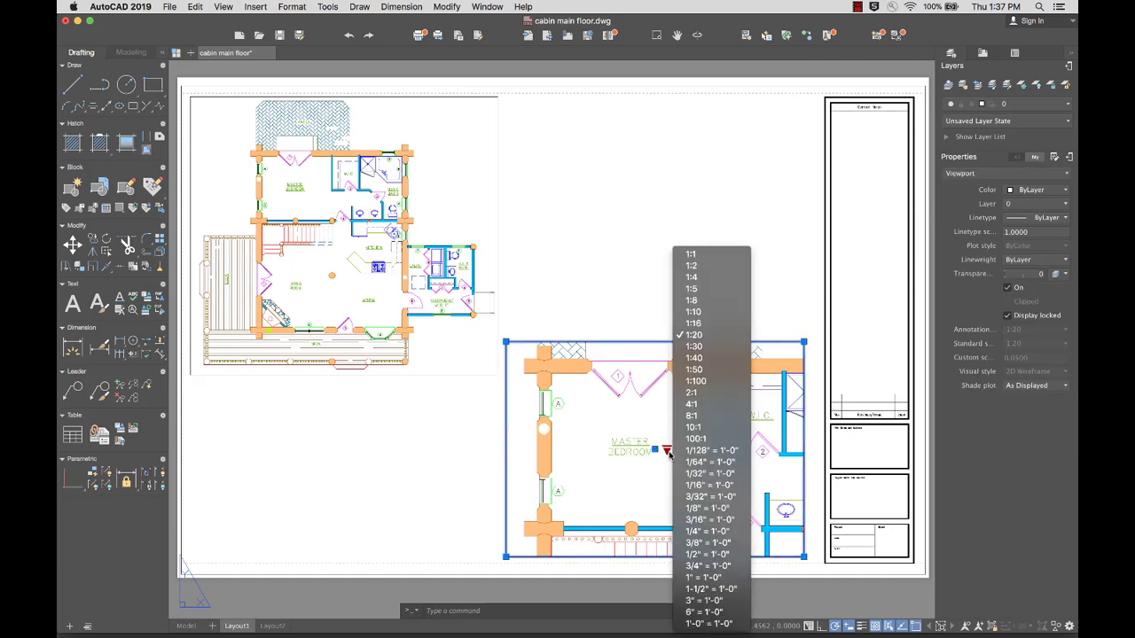
key("Escape")
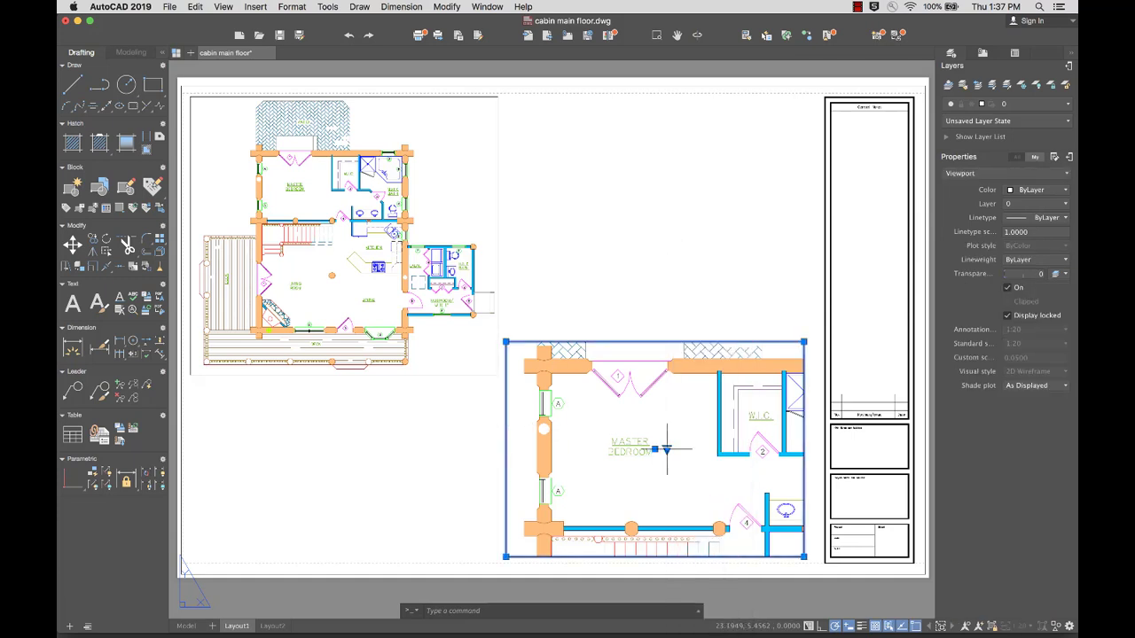
- Move the master bedroom viewport to the top right and enlarge it with its corner grip
left_click(655, 450)
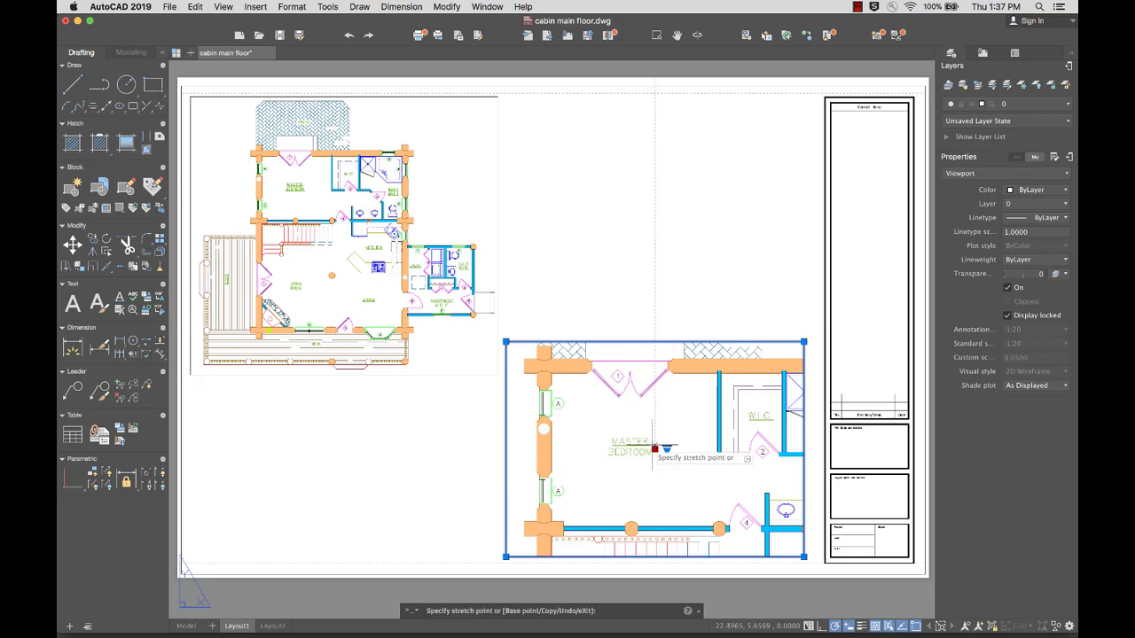
left_click(656, 207)
left_click(803, 312)
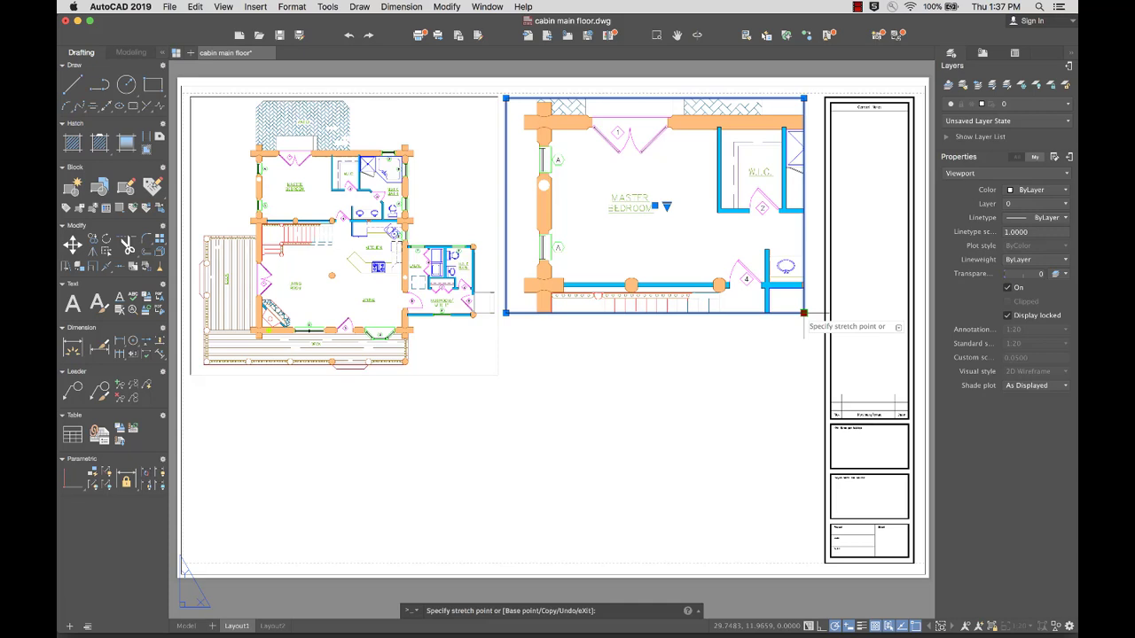
left_click(740, 260)
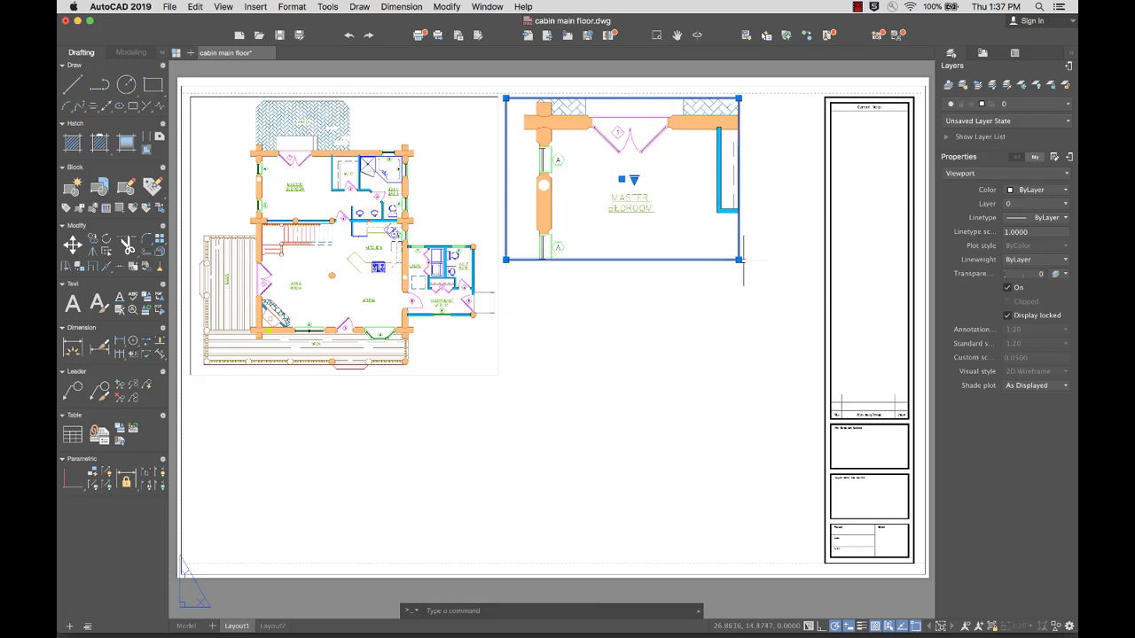
left_click(739, 259)
left_click(814, 426)
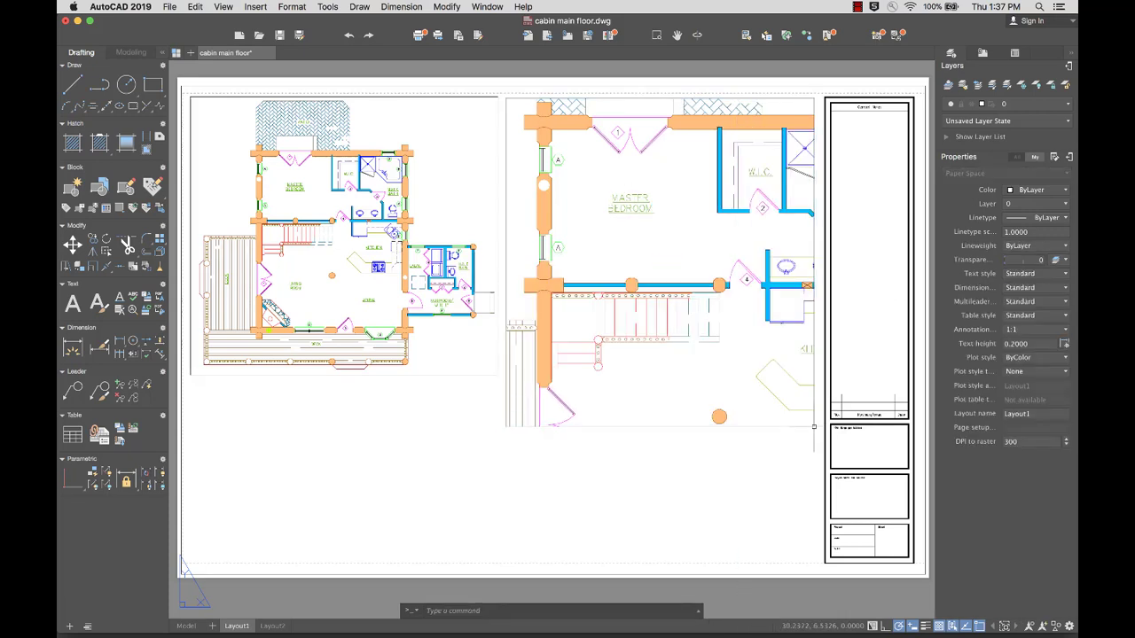
- Switch to model space and restore the saved kitchen view
left_click(186, 626)
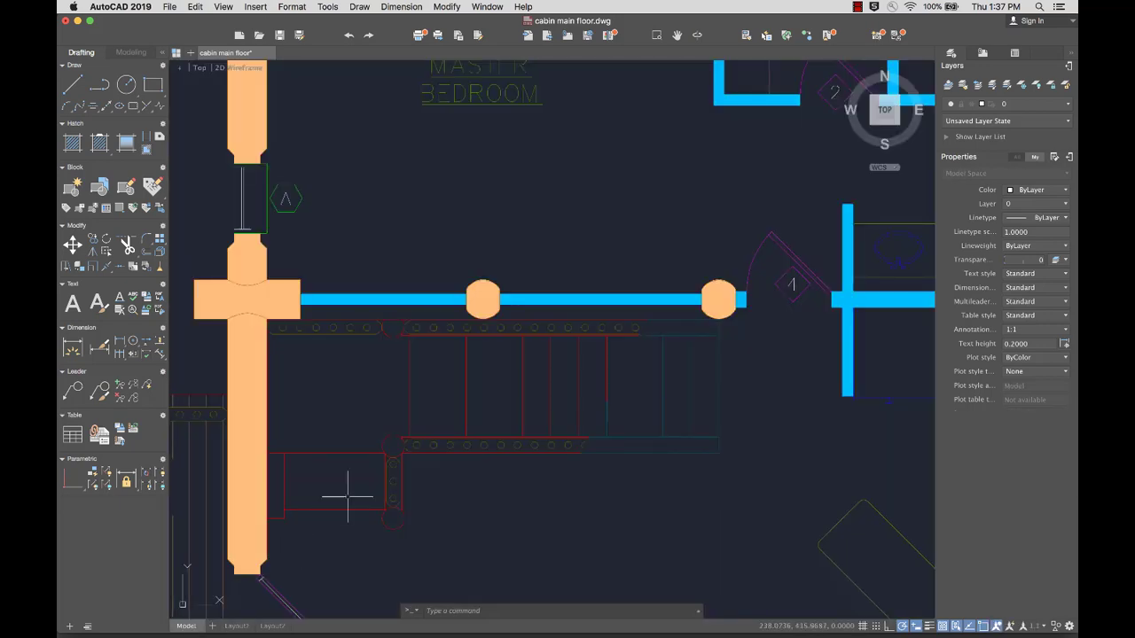
left_click(896, 35)
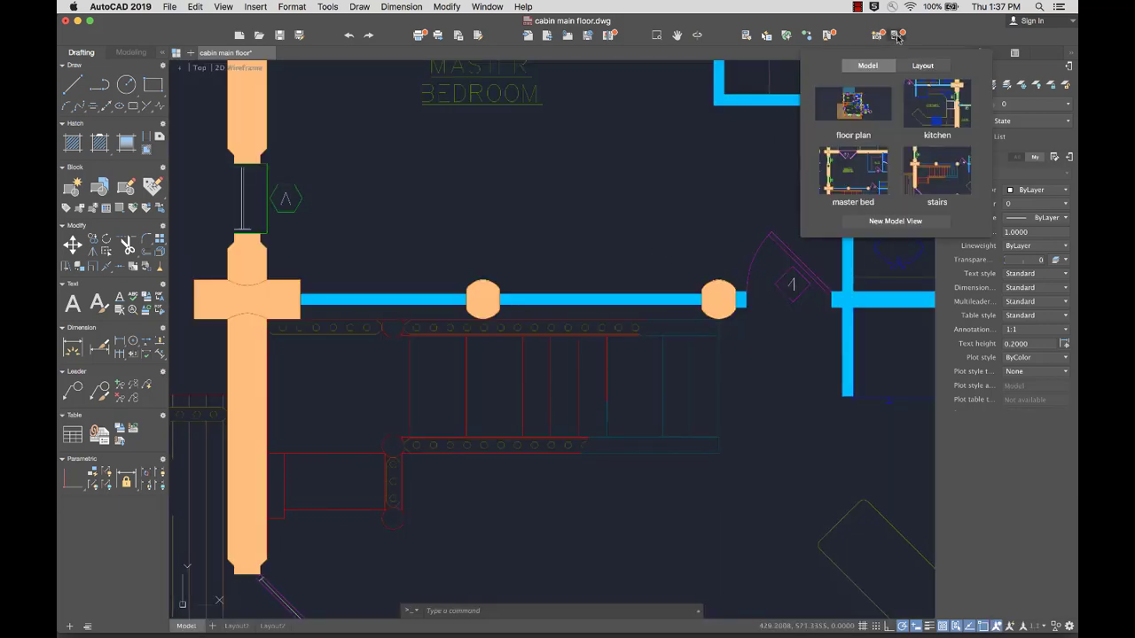
left_click(935, 101)
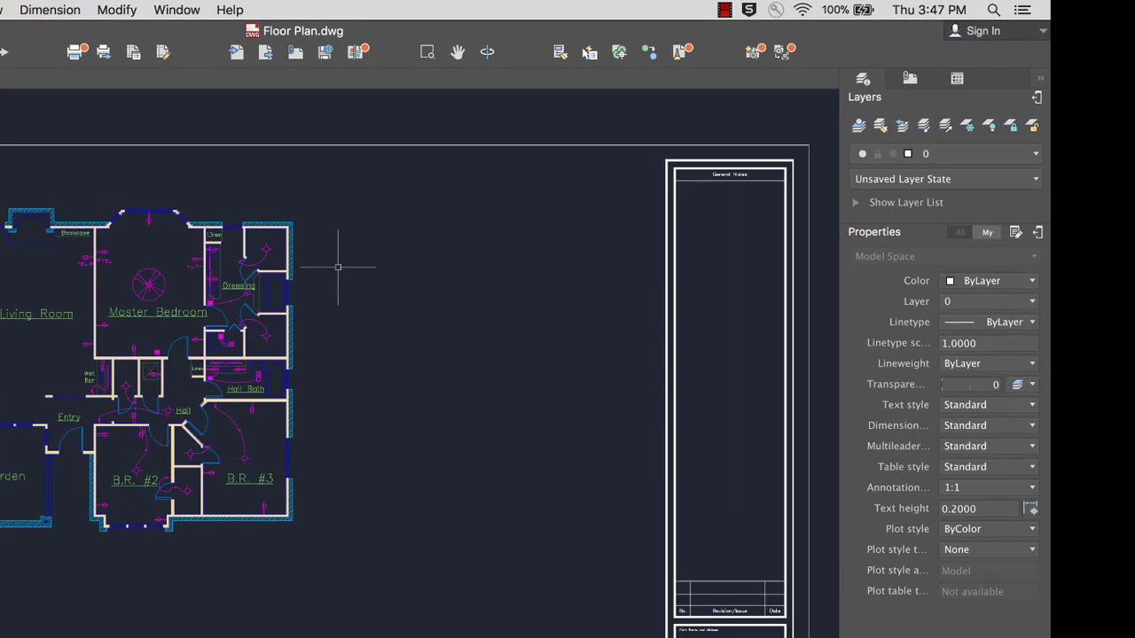
- Set XREFLAYER so new external references go on layer MyXrefLayer
type("xreflayer")
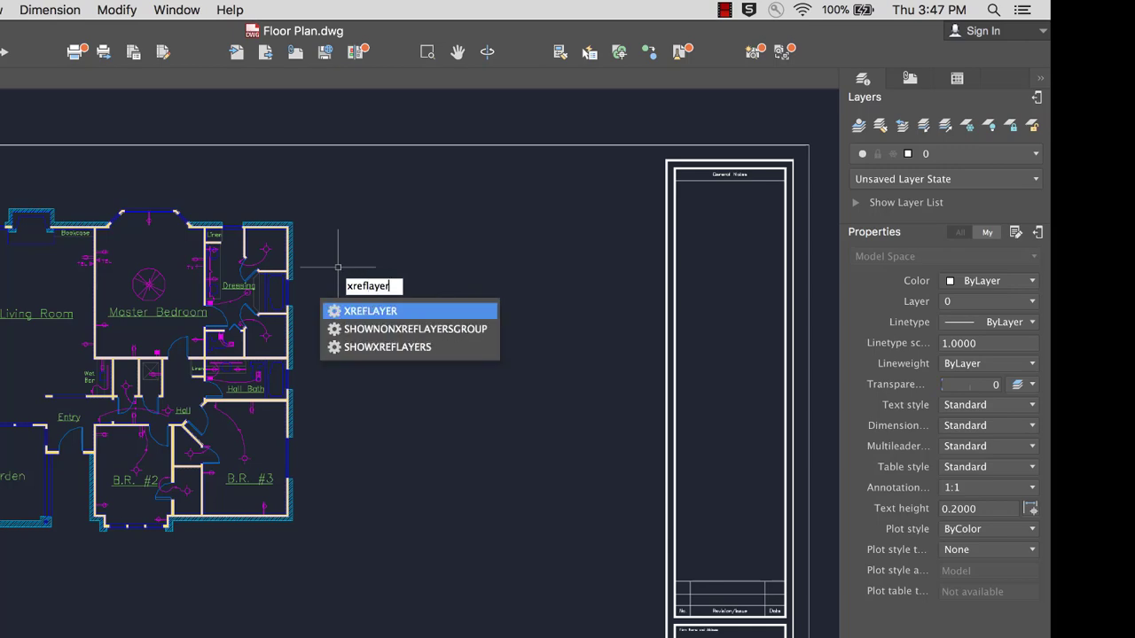
key("Return")
type("My")
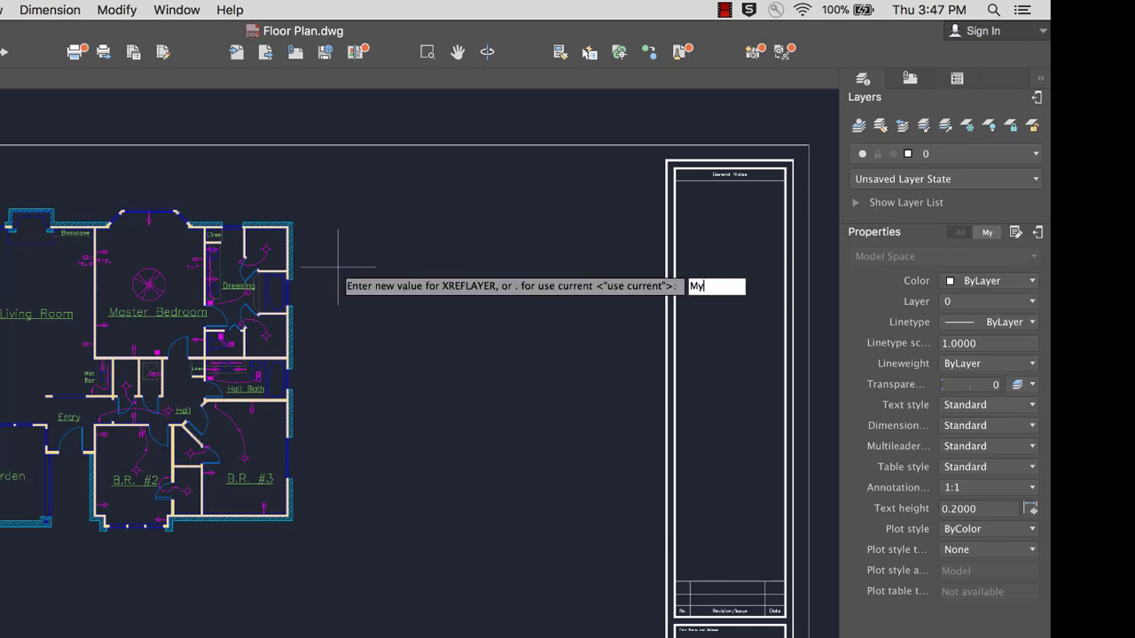
type("XrefLayer")
key("Return")
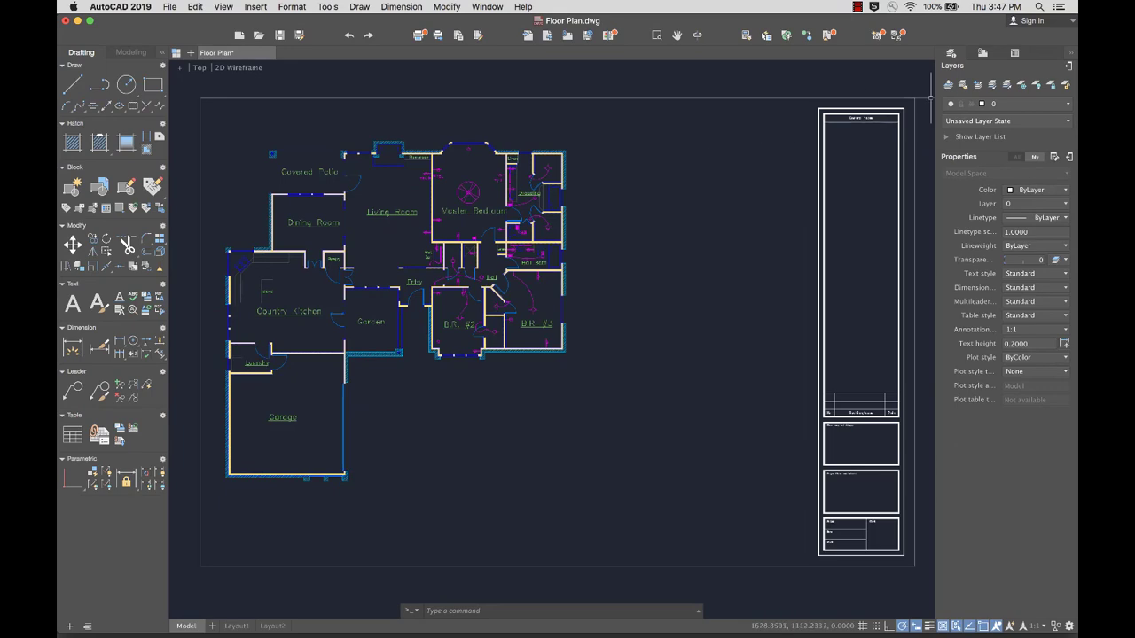
- Attach window_schedule.dwg as an xref and place it below the floor plan
left_click(953, 82)
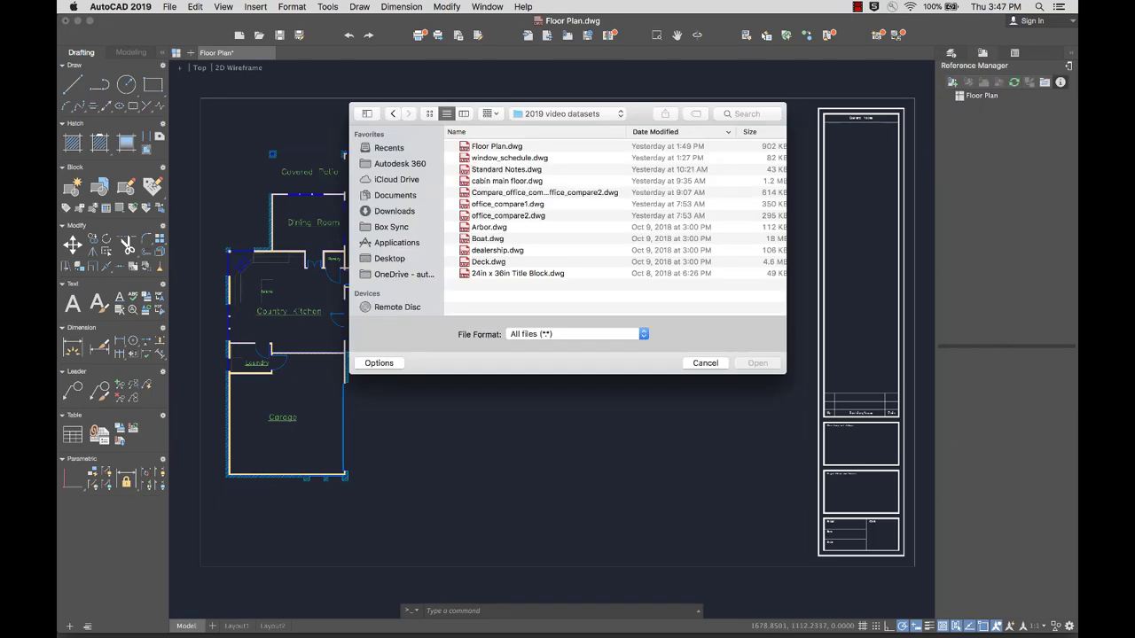
double_click(509, 158)
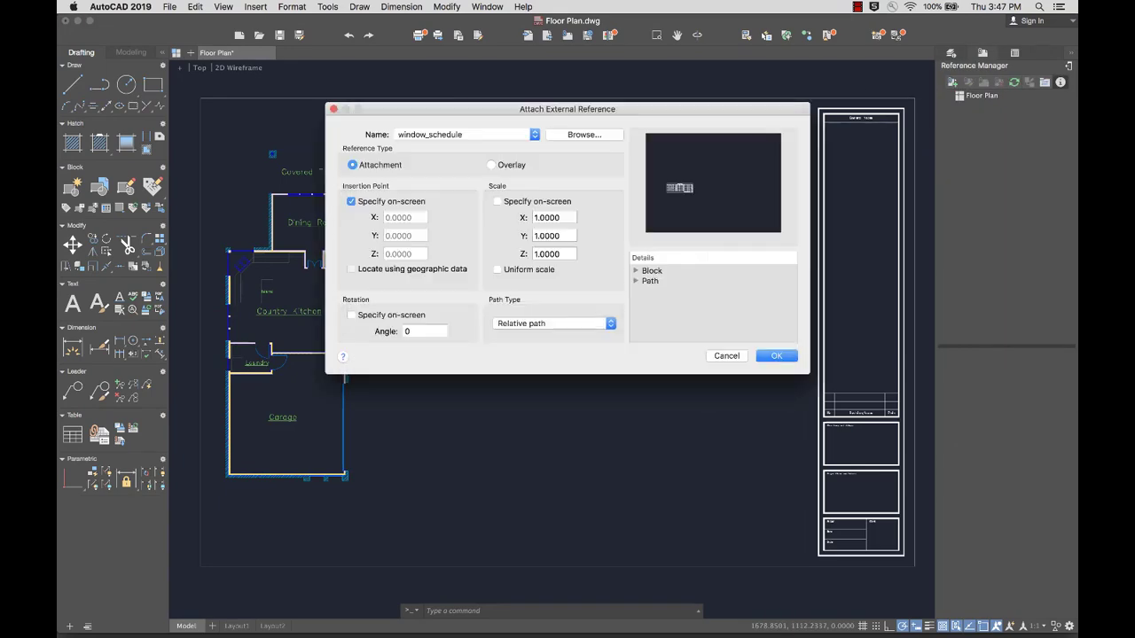
left_click(776, 355)
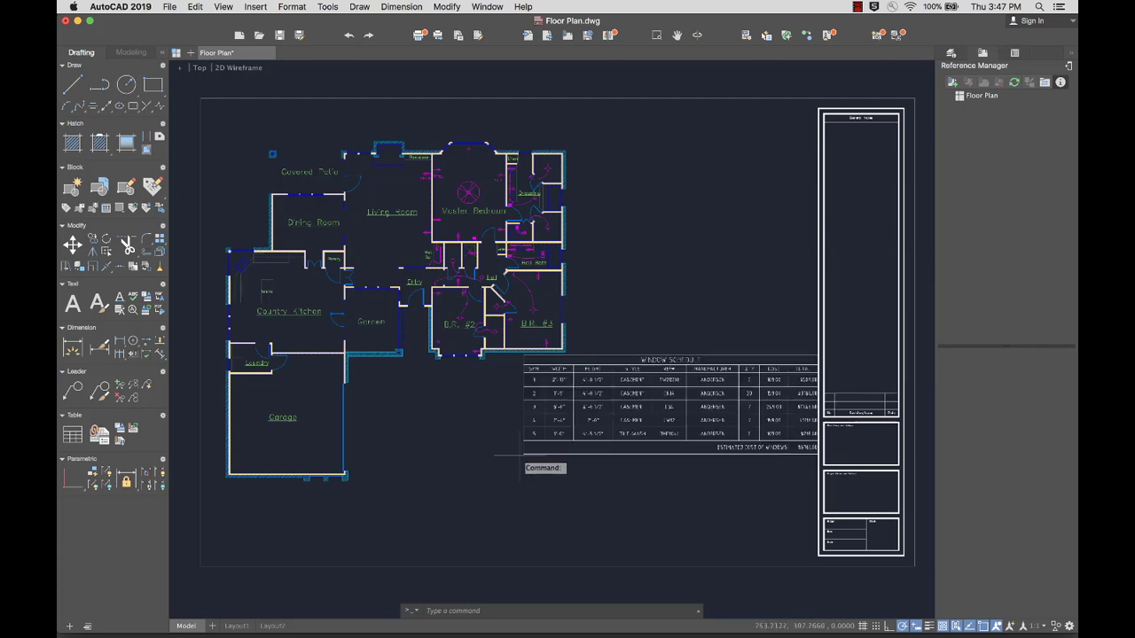
key("Escape")
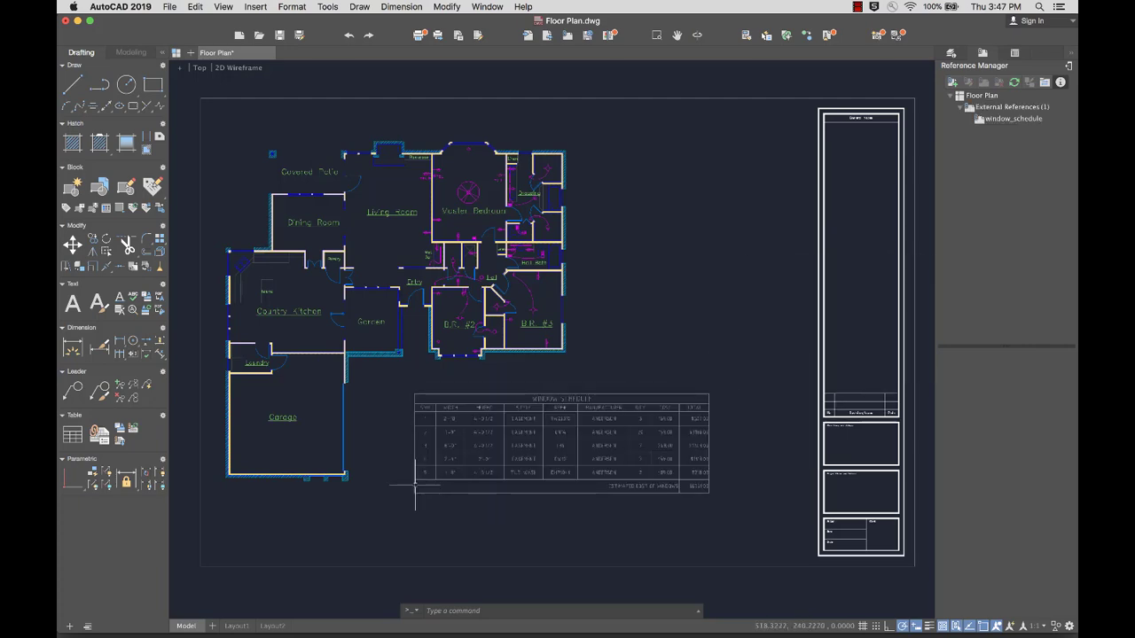
left_click(415, 490)
key("super+1")
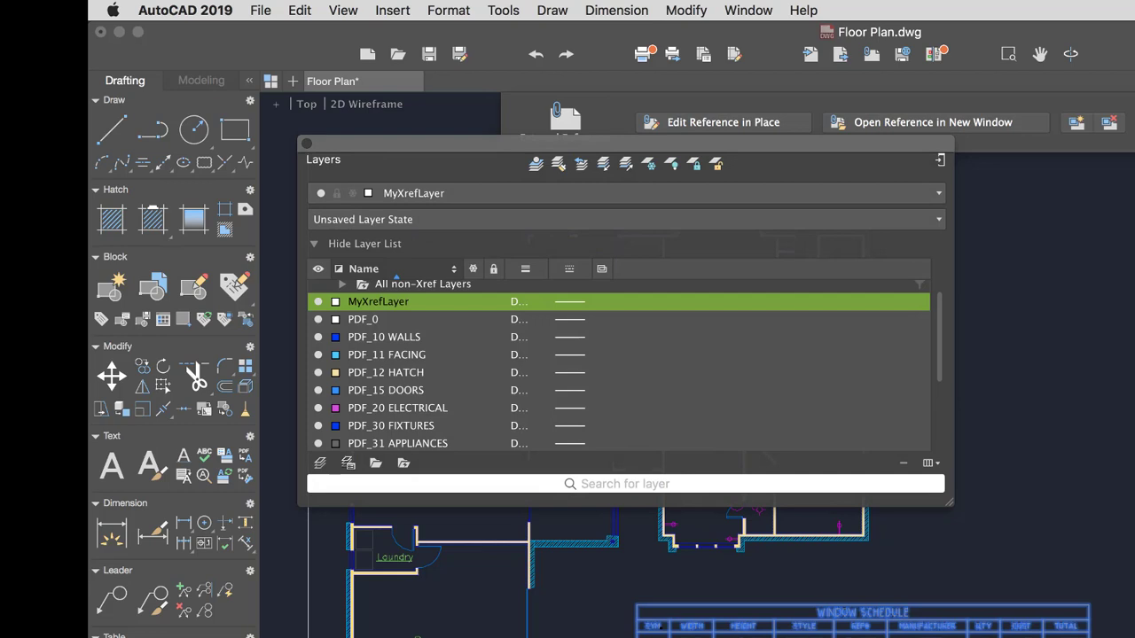
- Expand Xref > window_schedule in the Layers palette and set its colour to Yellow
scroll(619, 366, "down", 5)
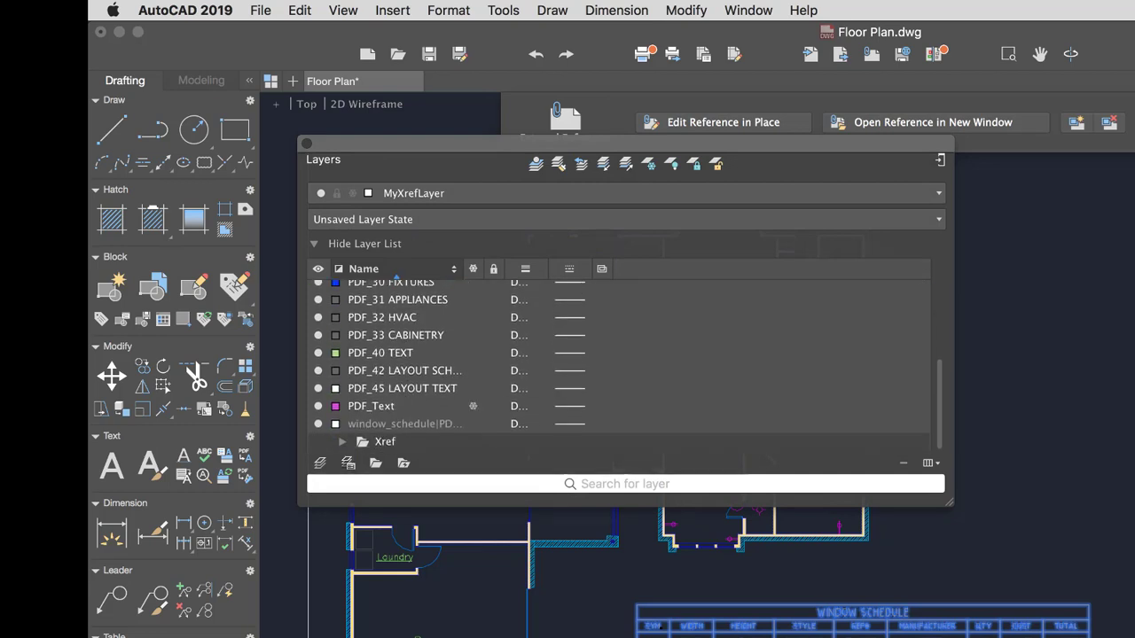
left_click(343, 442)
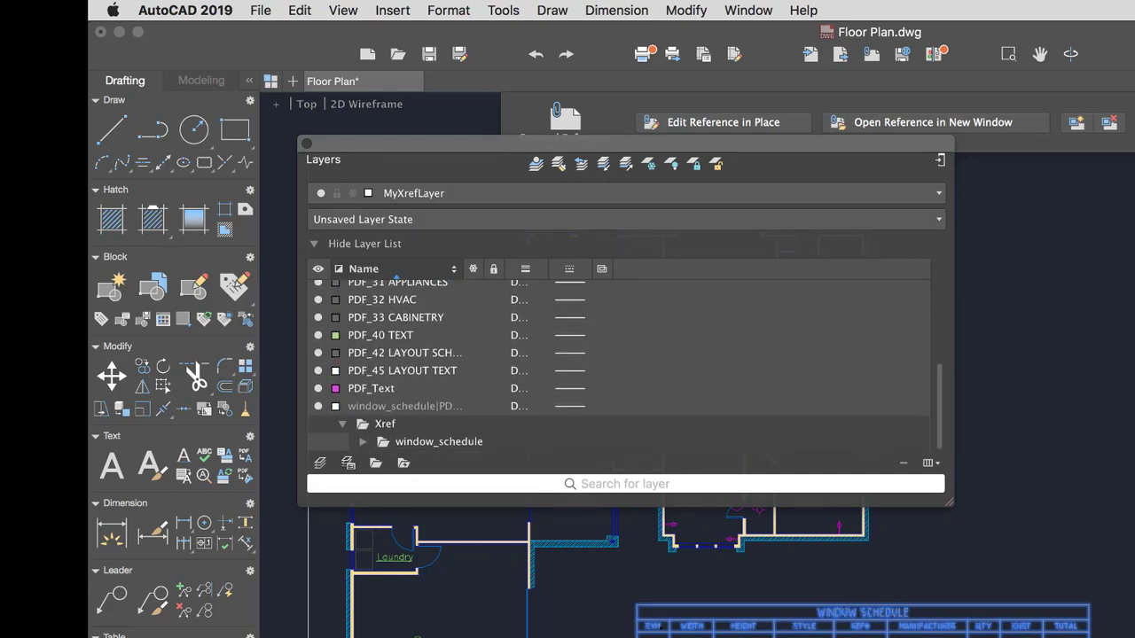
left_click(363, 442)
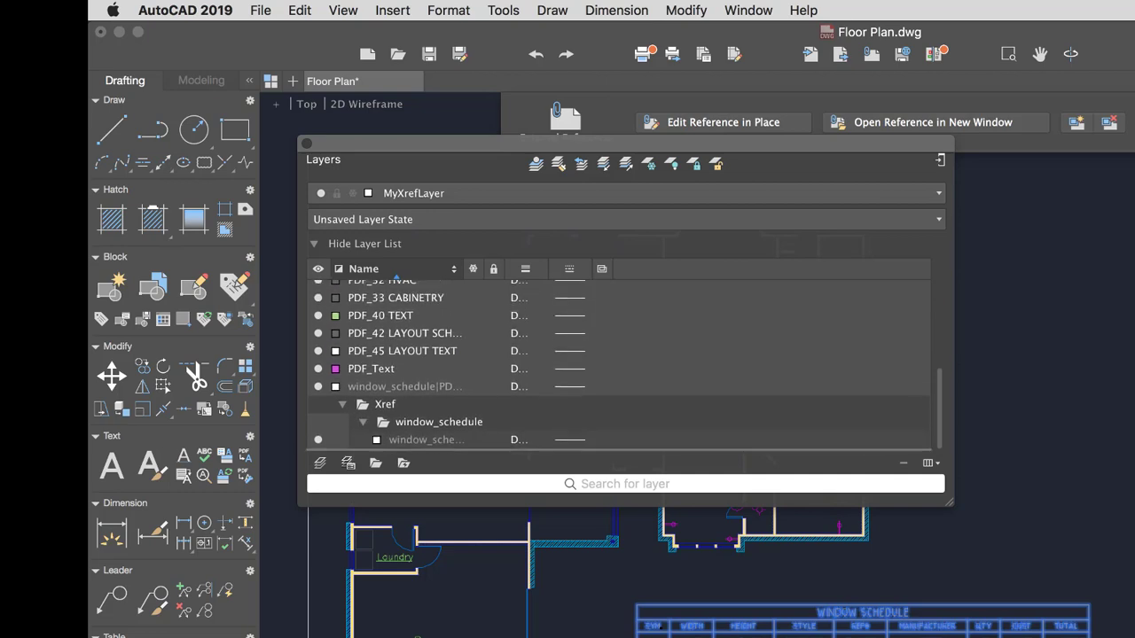
left_click(376, 442)
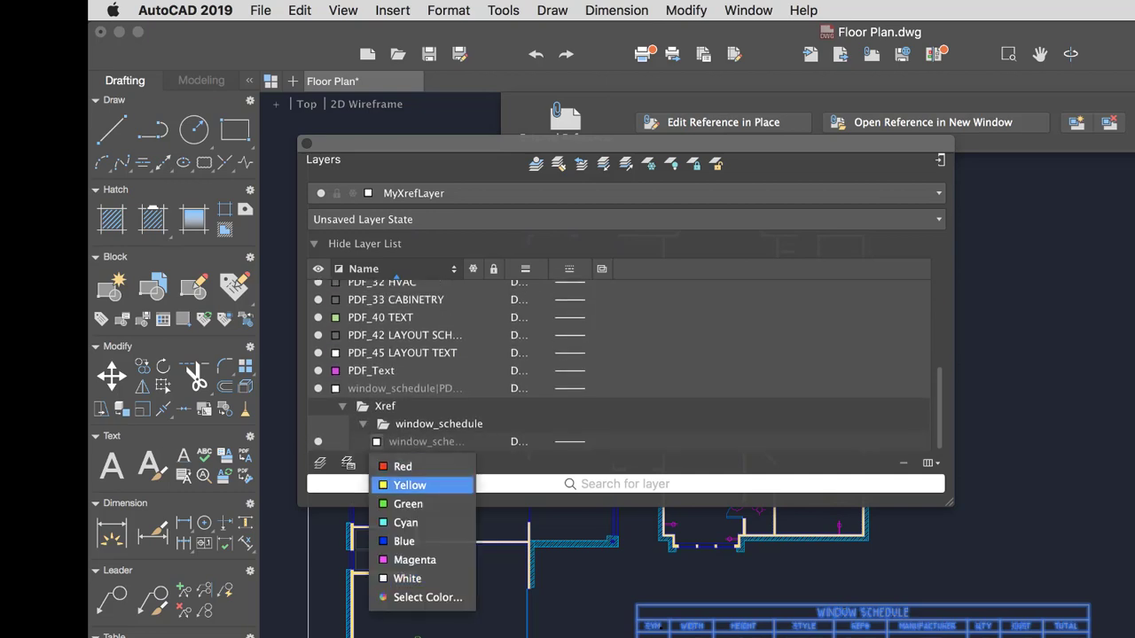
left_click(409, 486)
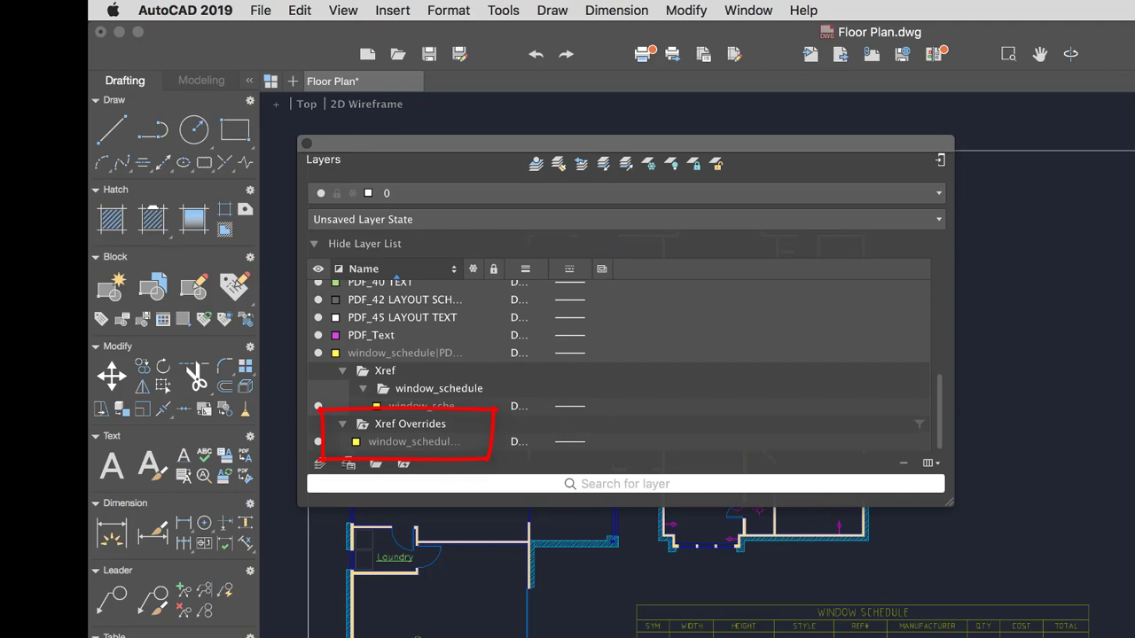
- Bring up Reset Xref Layer Properties for > Selected Layers on the window_schedule override
right_click(423, 441)
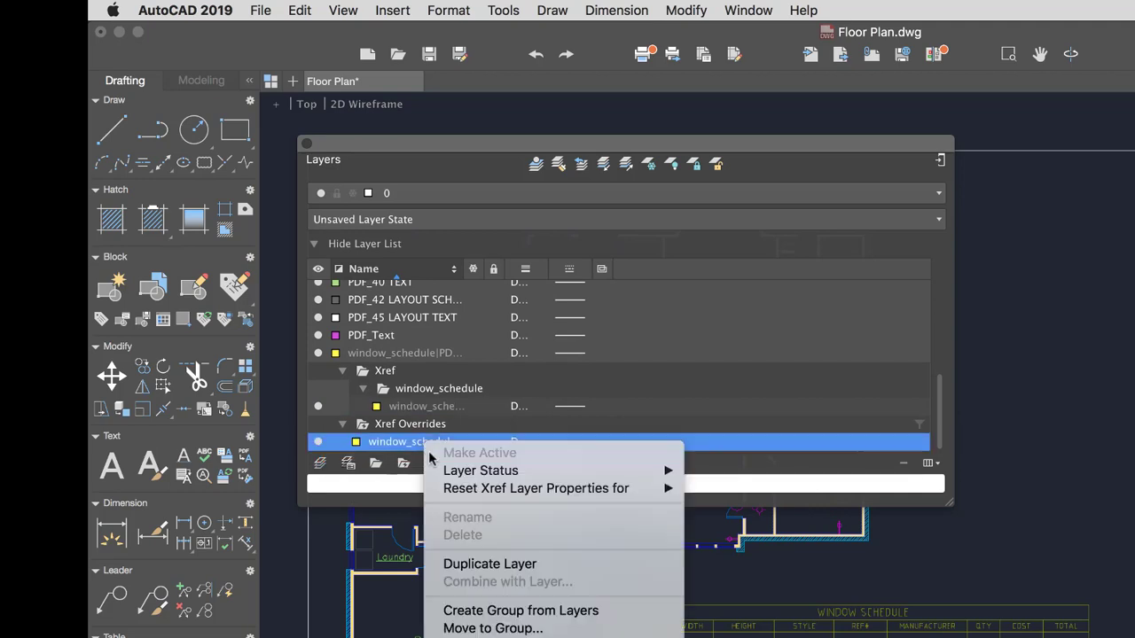
mouse_move(456, 493)
mouse_move(710, 493)
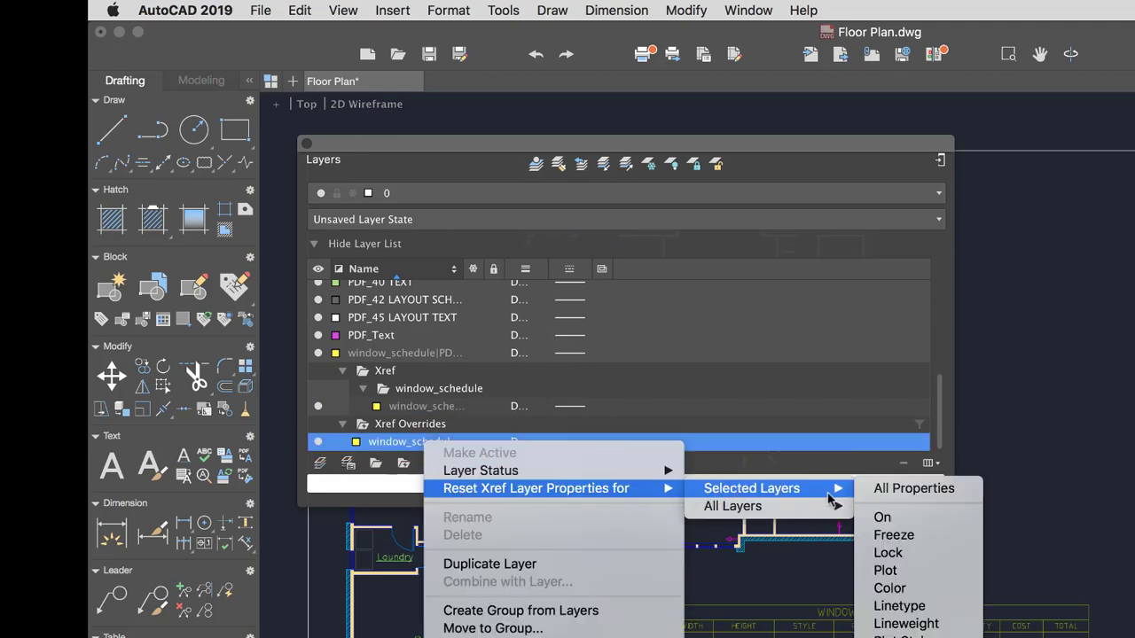
- Reset all overridden properties so the window_schedule xref layer returns to white
left_click(889, 489)
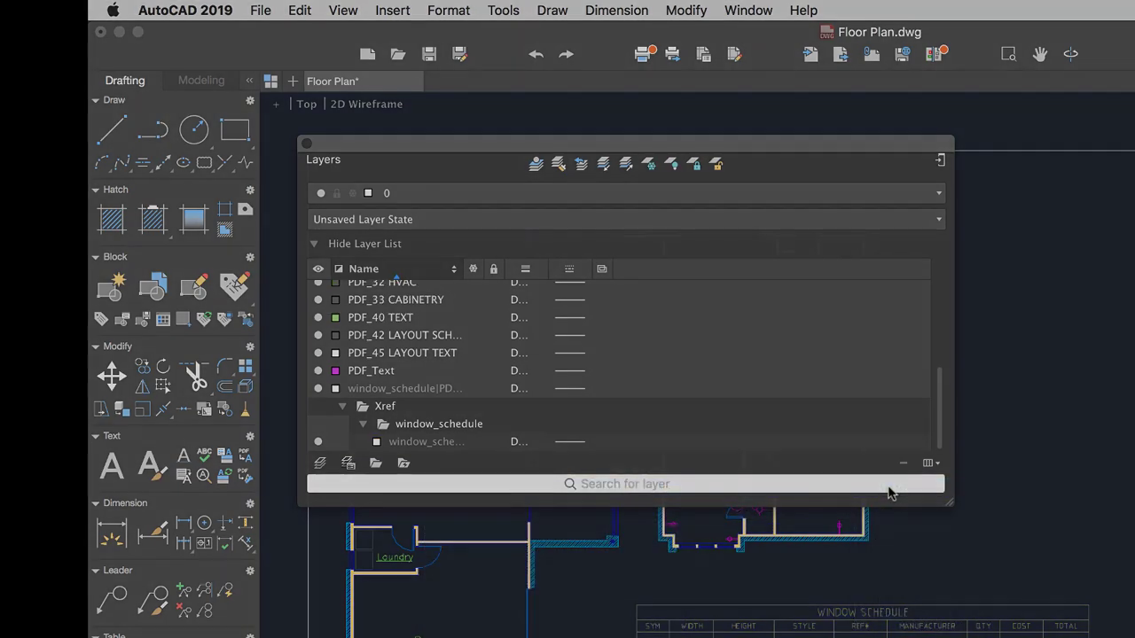